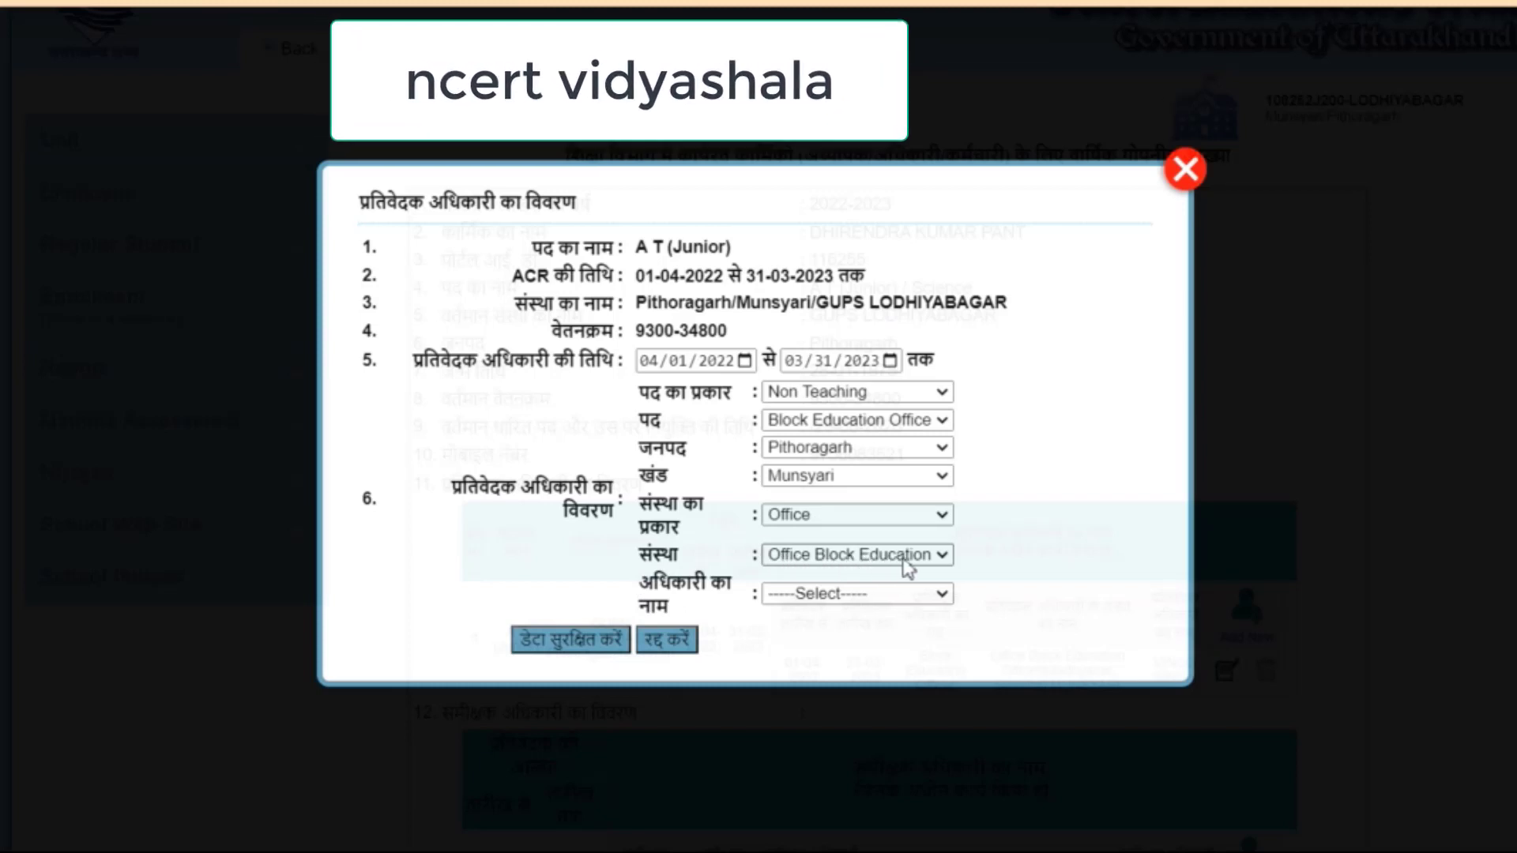
# Set the reporting officer's institution to Office Block Education Officer(Madhyamic Shiksha) MUNSYARI, choose the officer's name and save the record
pyautogui.click(936, 563)
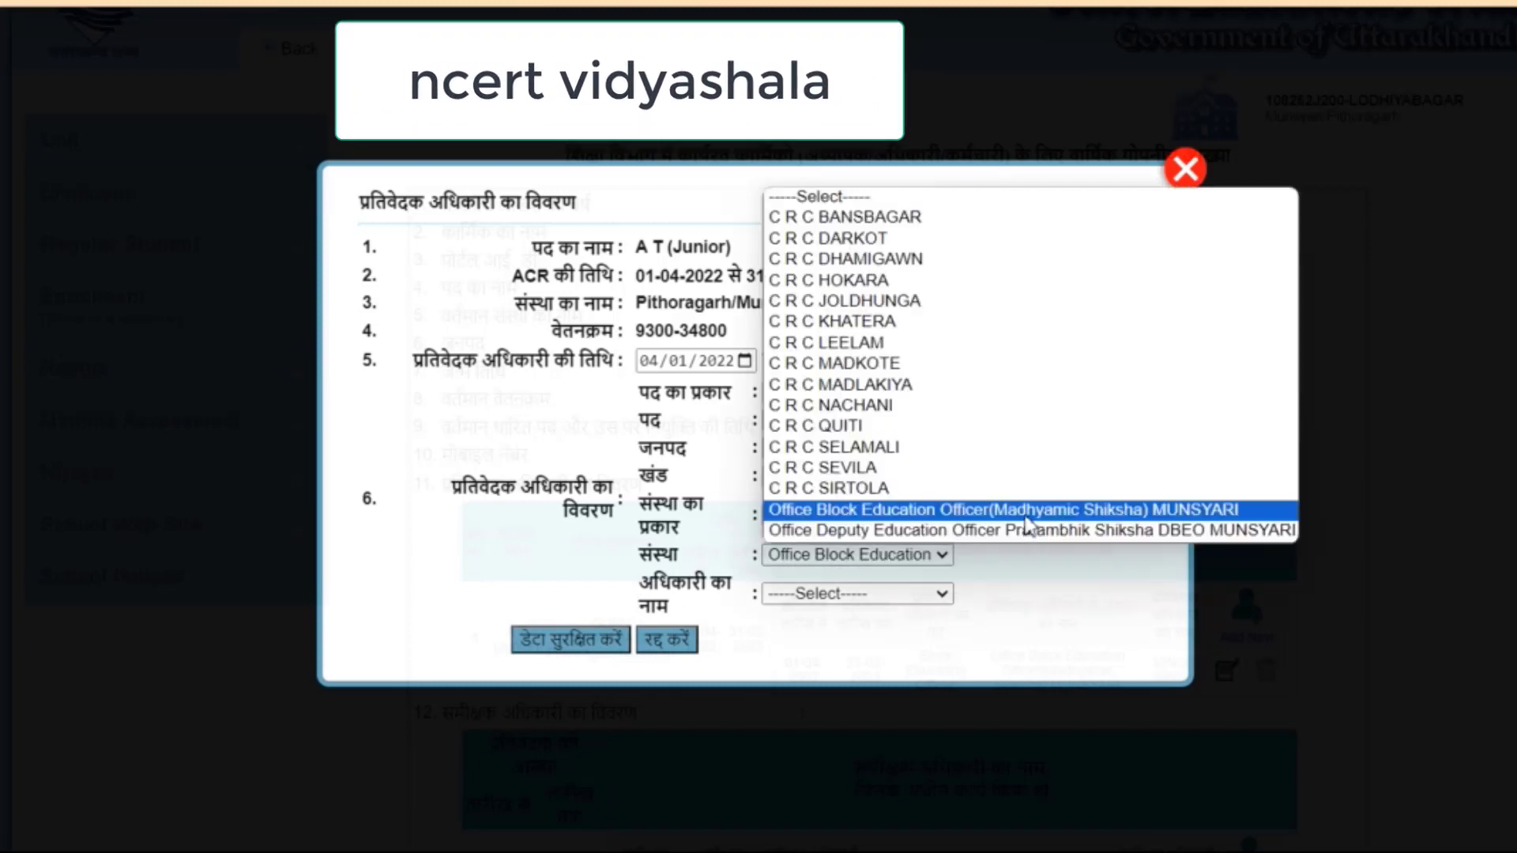
pyautogui.click(1071, 515)
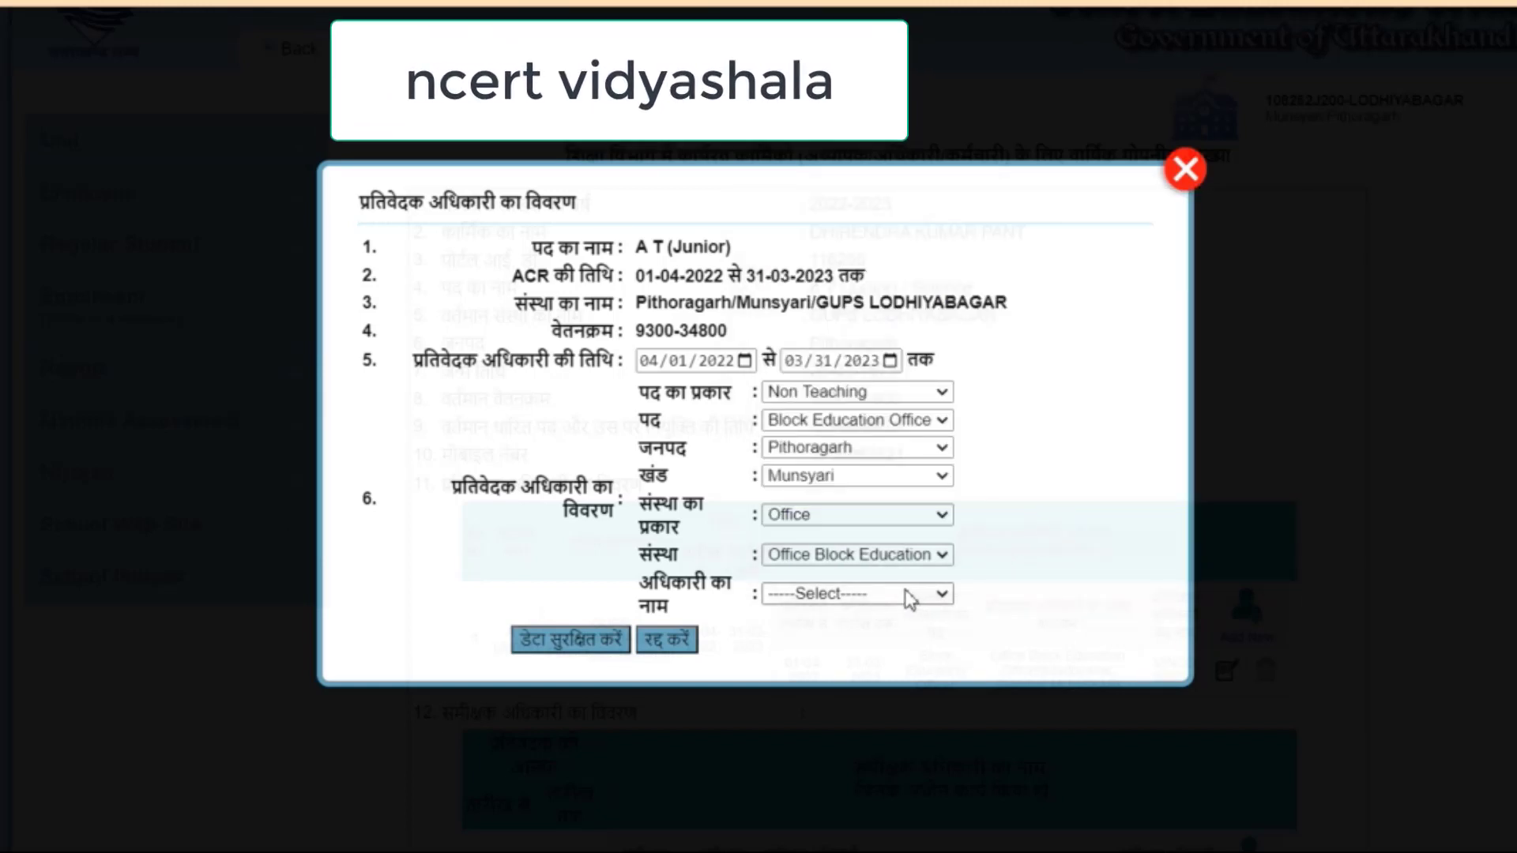
pyautogui.click(854, 601)
pyautogui.click(851, 599)
pyautogui.click(561, 640)
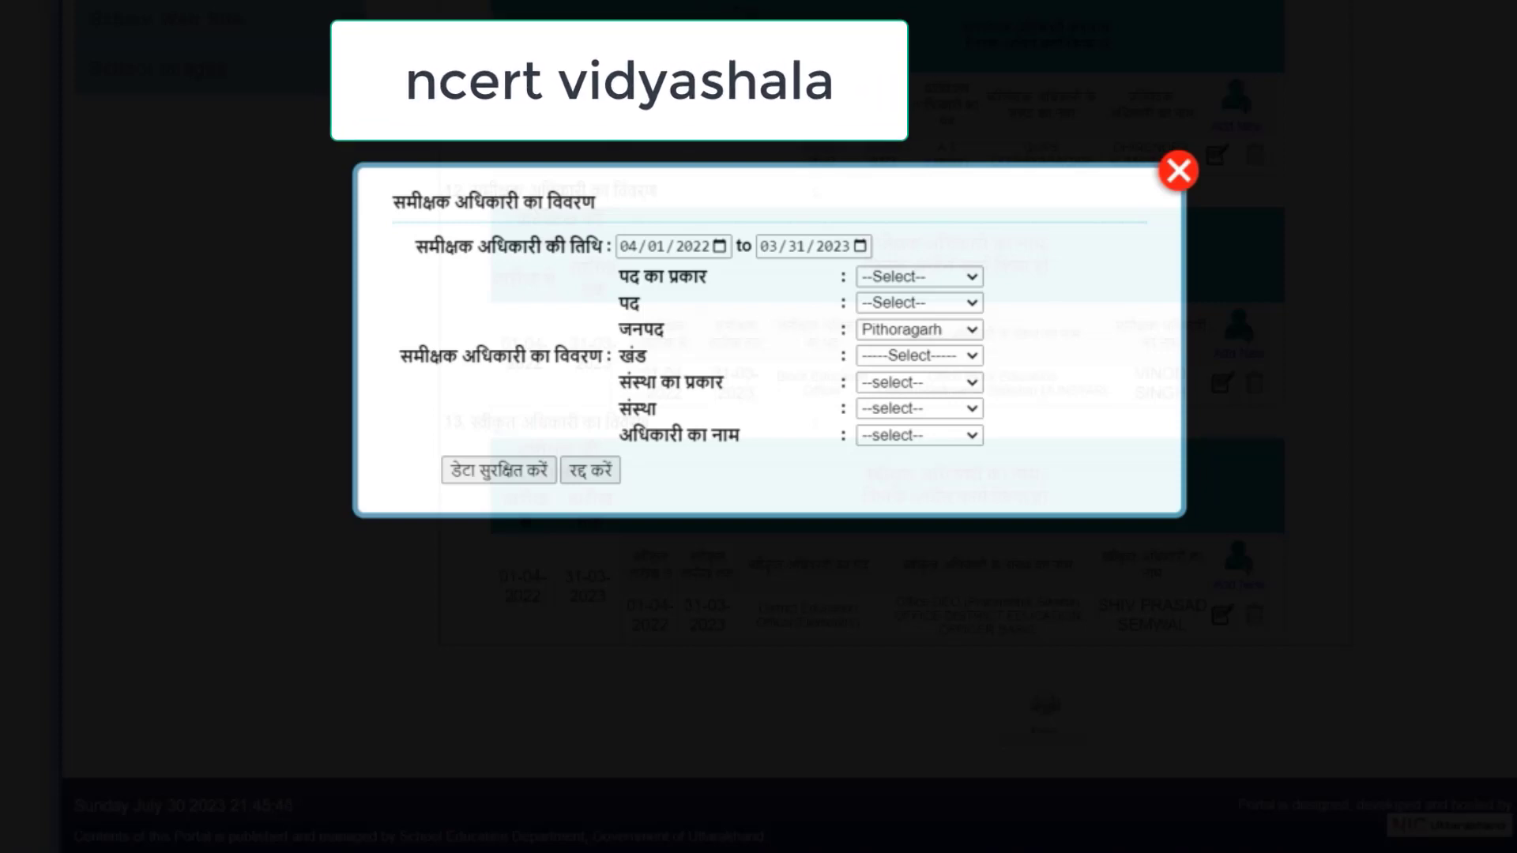
# Set the reviewing officer's post type to Non Teaching and the post to Block Education Officer
pyautogui.click(632, 246)
pyautogui.click(923, 278)
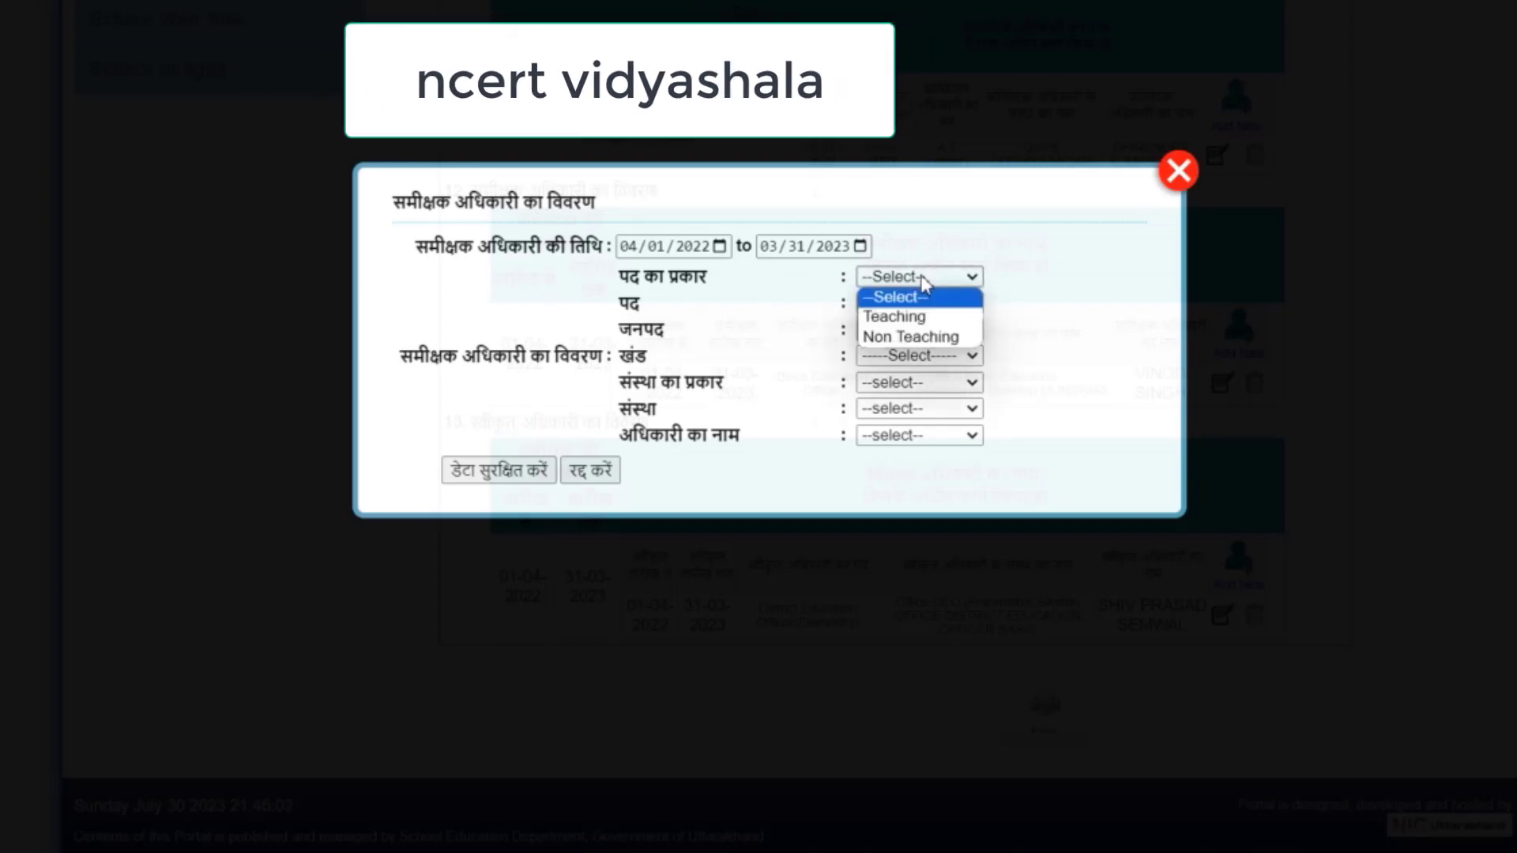
pyautogui.click(925, 336)
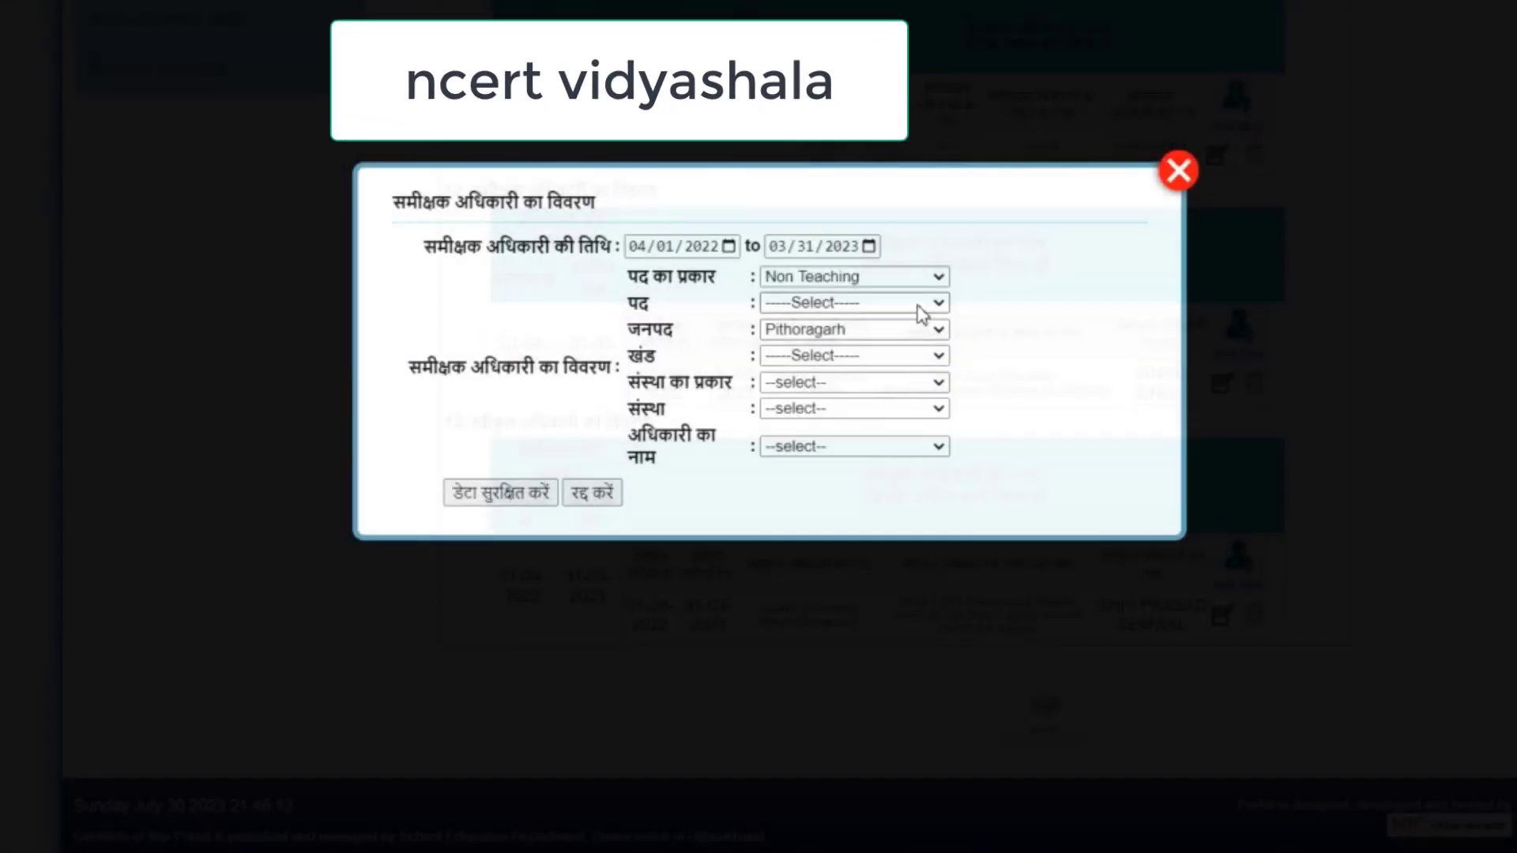
pyautogui.click(922, 304)
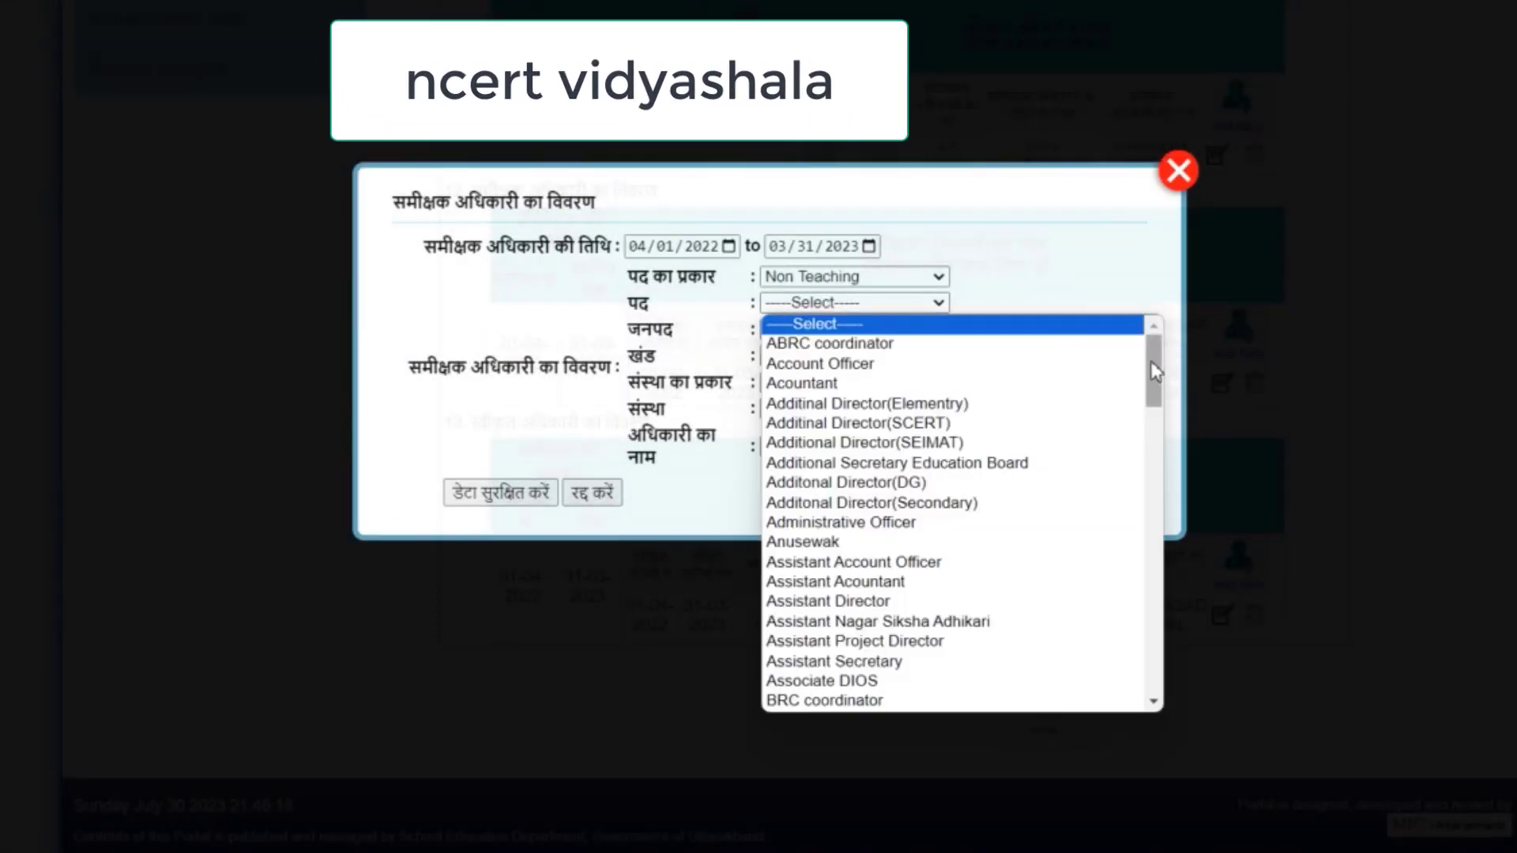
pyautogui.moveTo(1154, 370); pyautogui.dragTo(1149, 427)
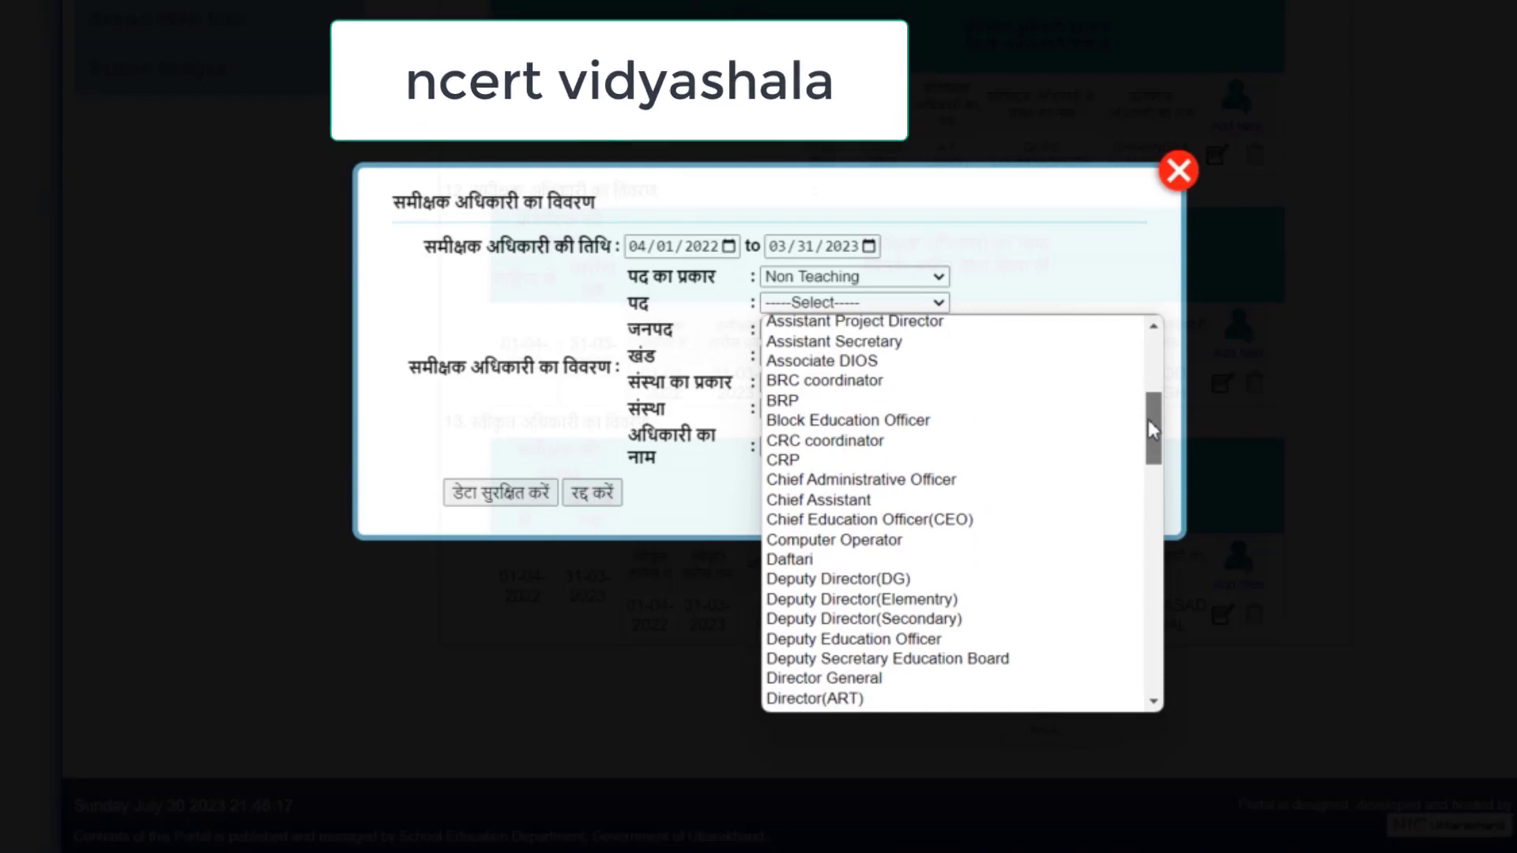
pyautogui.click(845, 425)
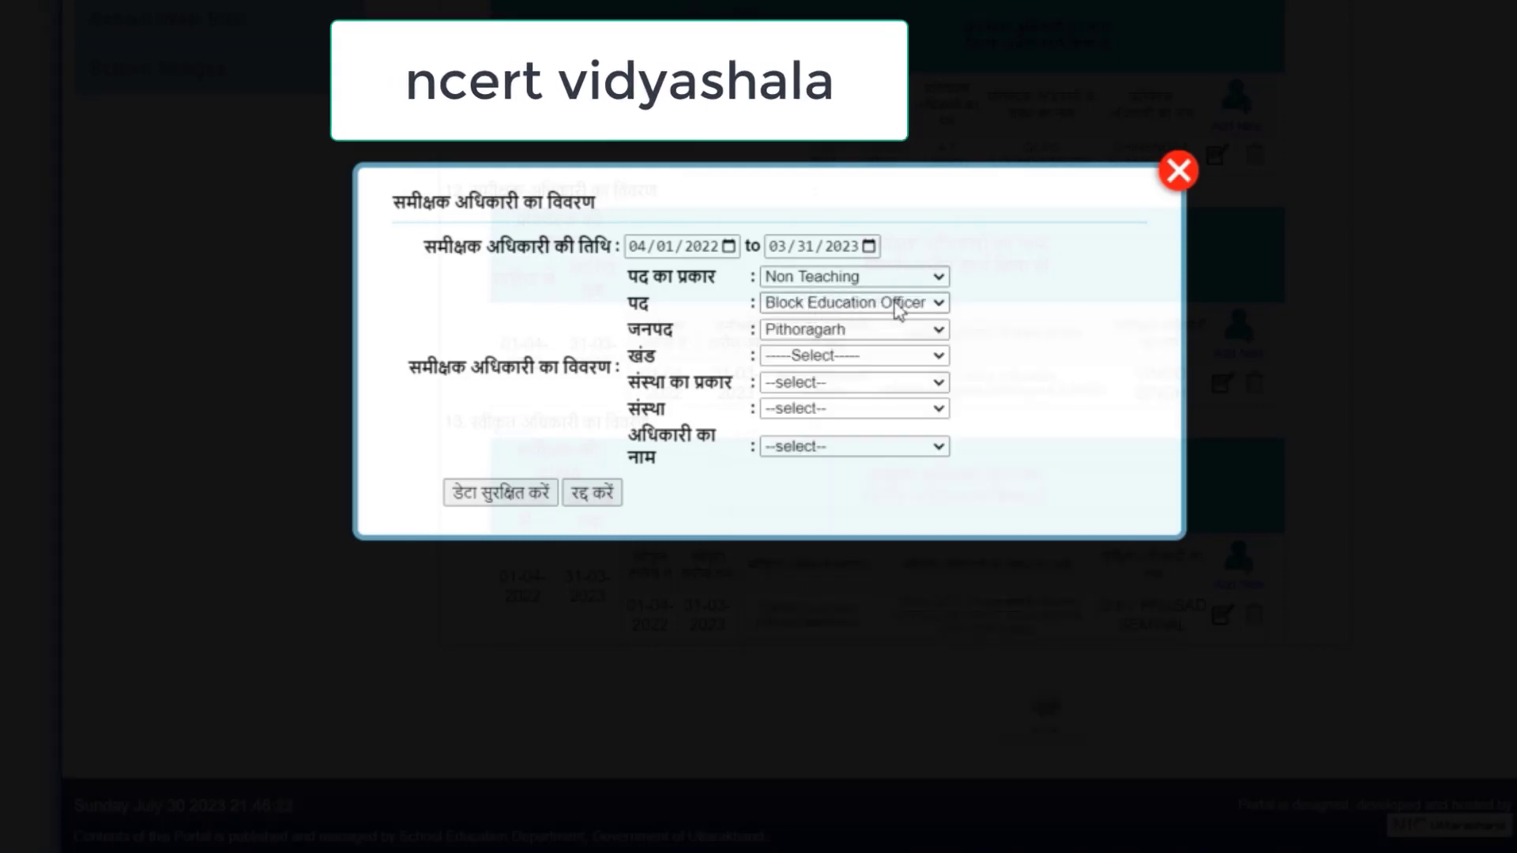
# Set the reviewing officer's block to Munsyari and the institution type to Office
pyautogui.click(918, 357)
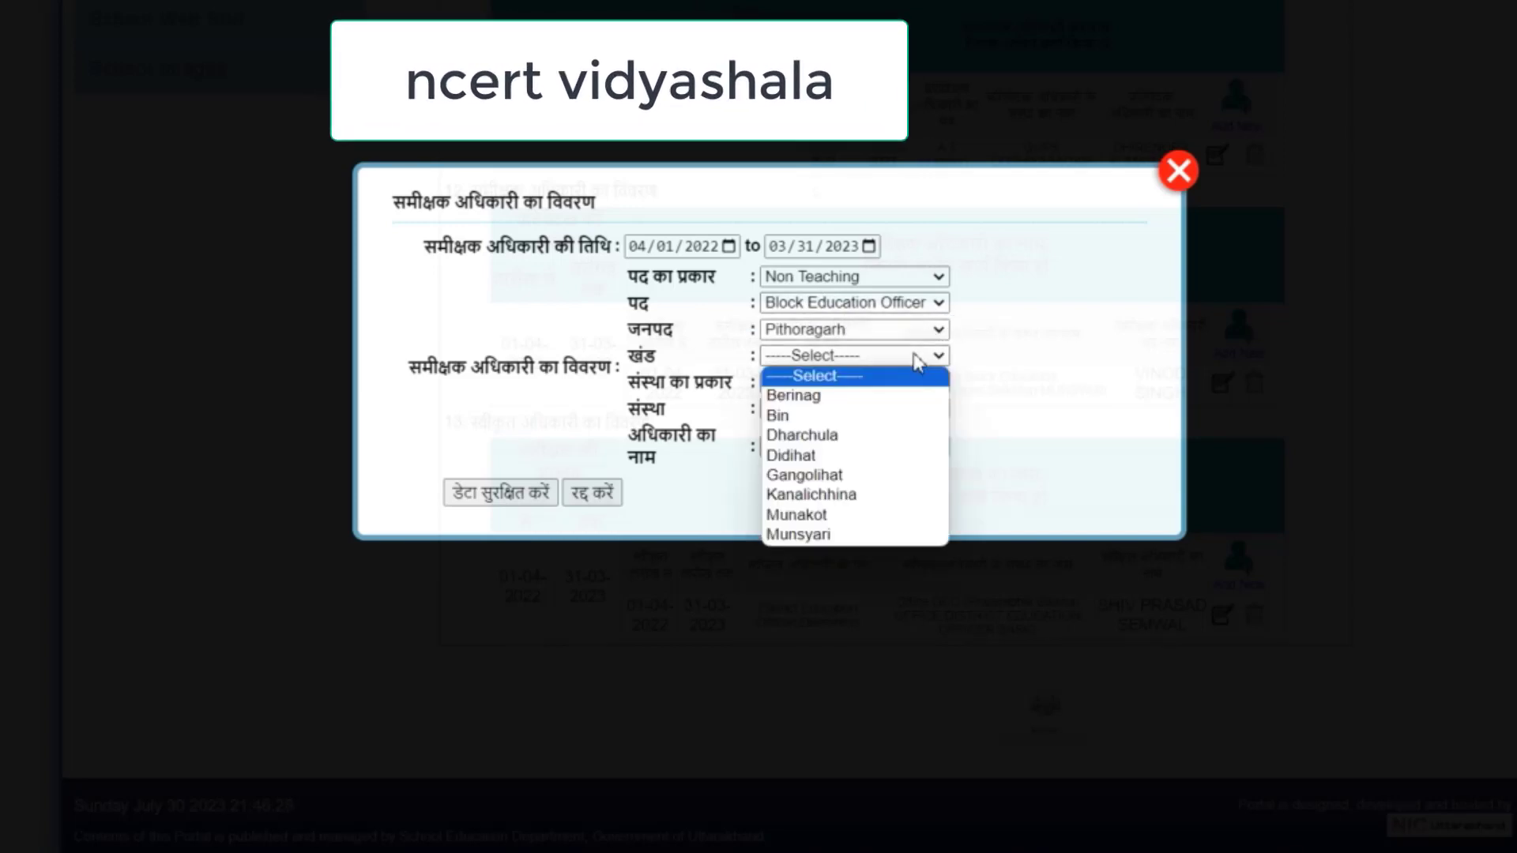
pyautogui.click(879, 539)
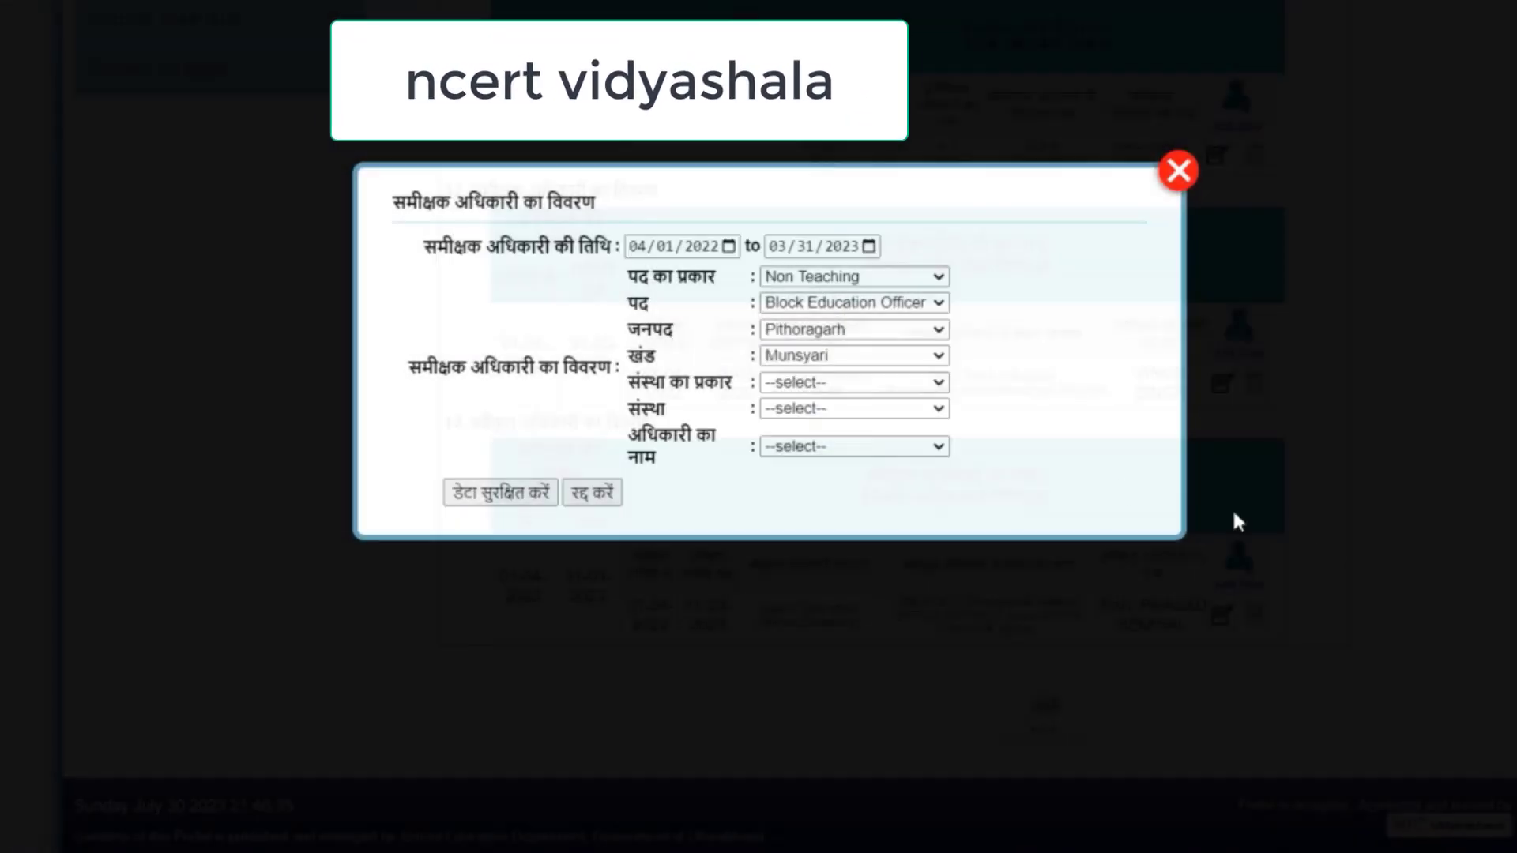
pyautogui.click(907, 384)
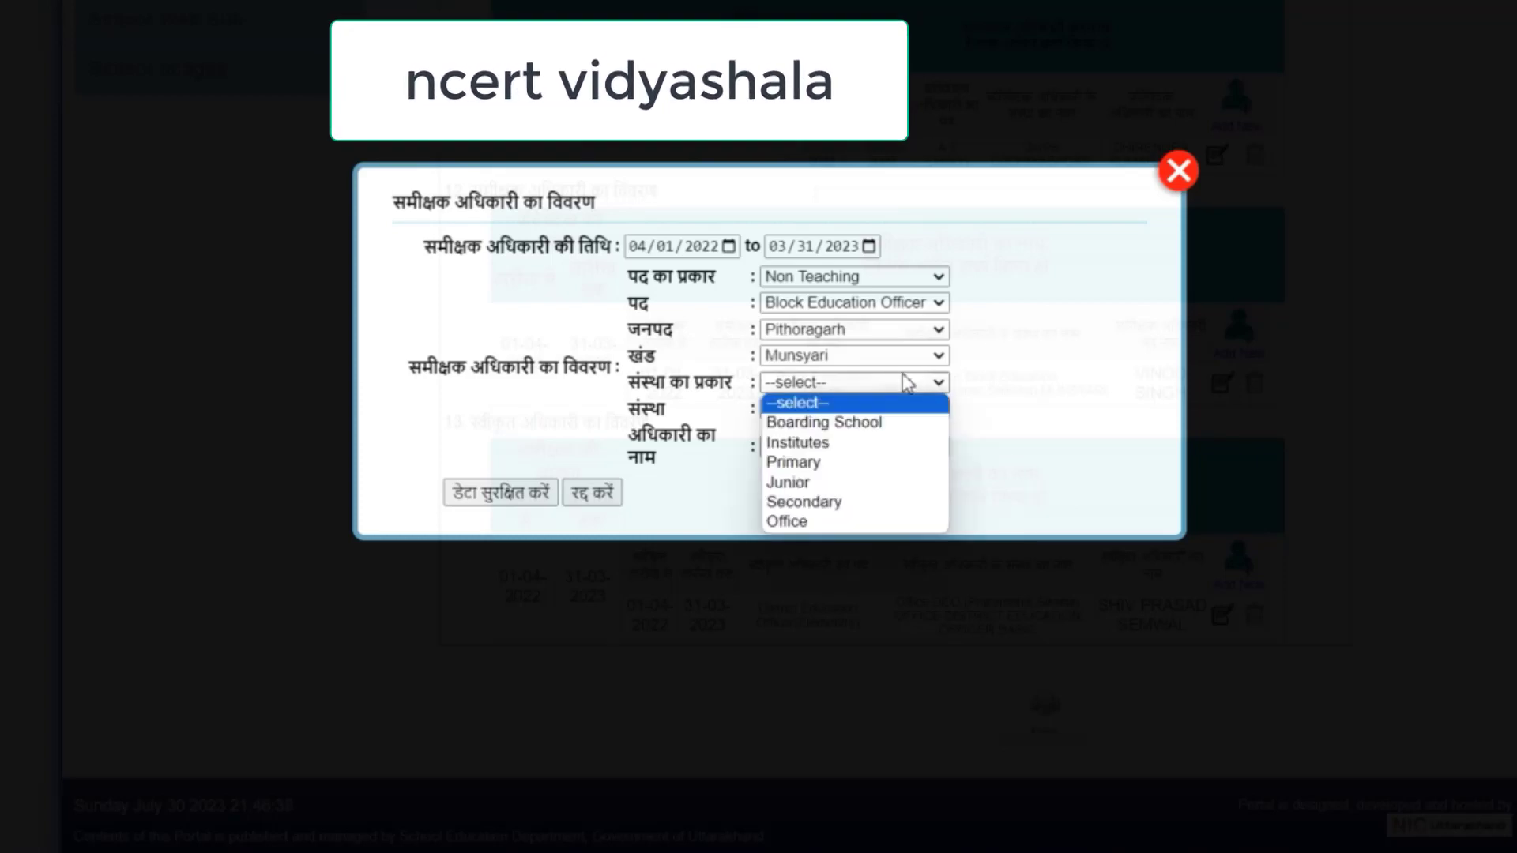
pyautogui.click(838, 523)
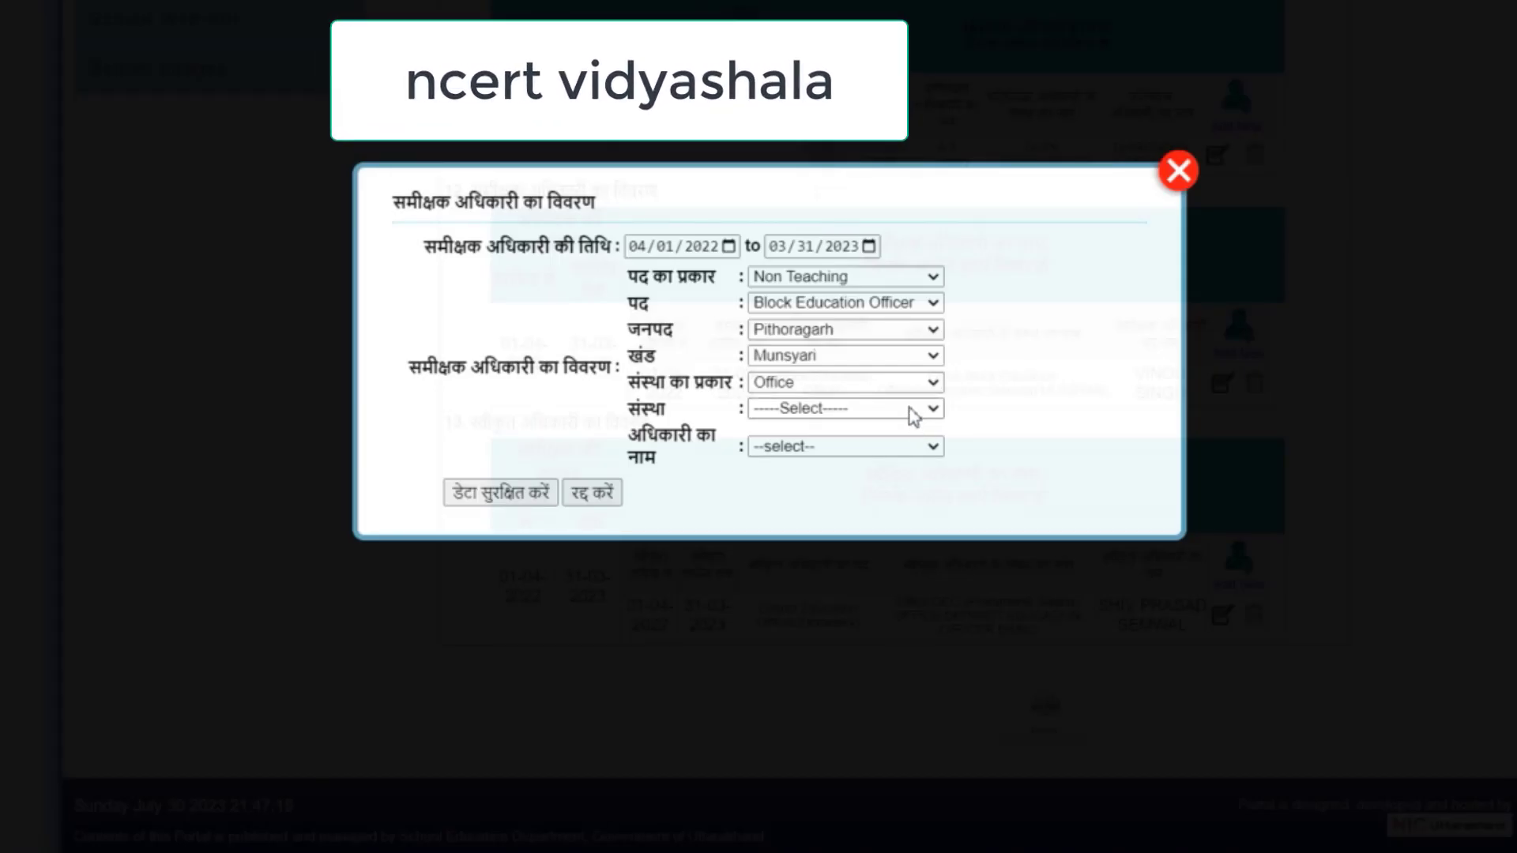
# Set the reviewing officer's institution to Office Block Education Officer(Madhyamic Shiksha) MUNSYARI and choose the officer's name
pyautogui.click(913, 412)
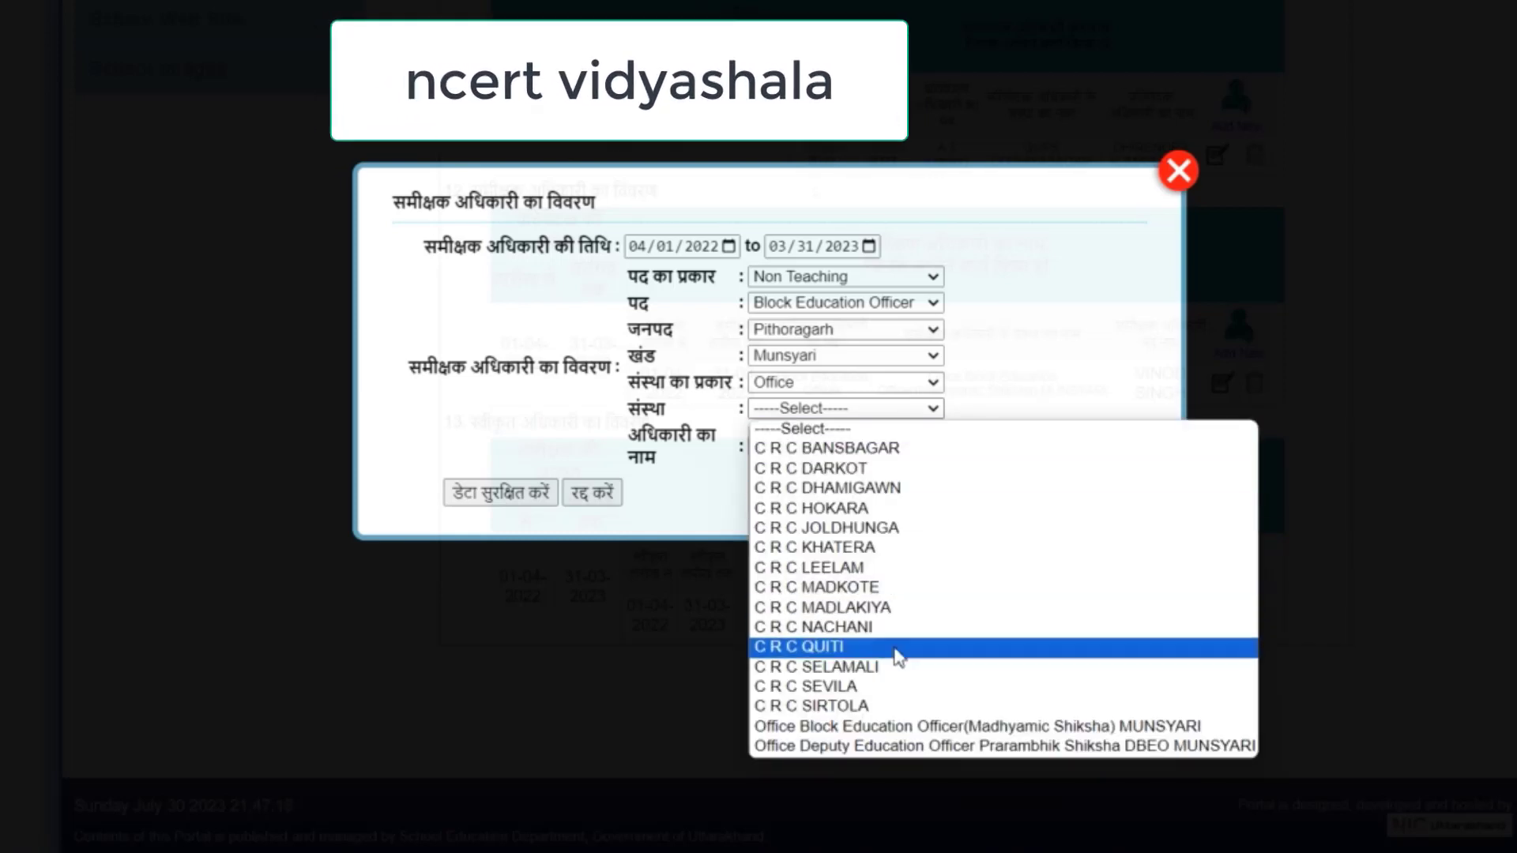
pyautogui.click(949, 732)
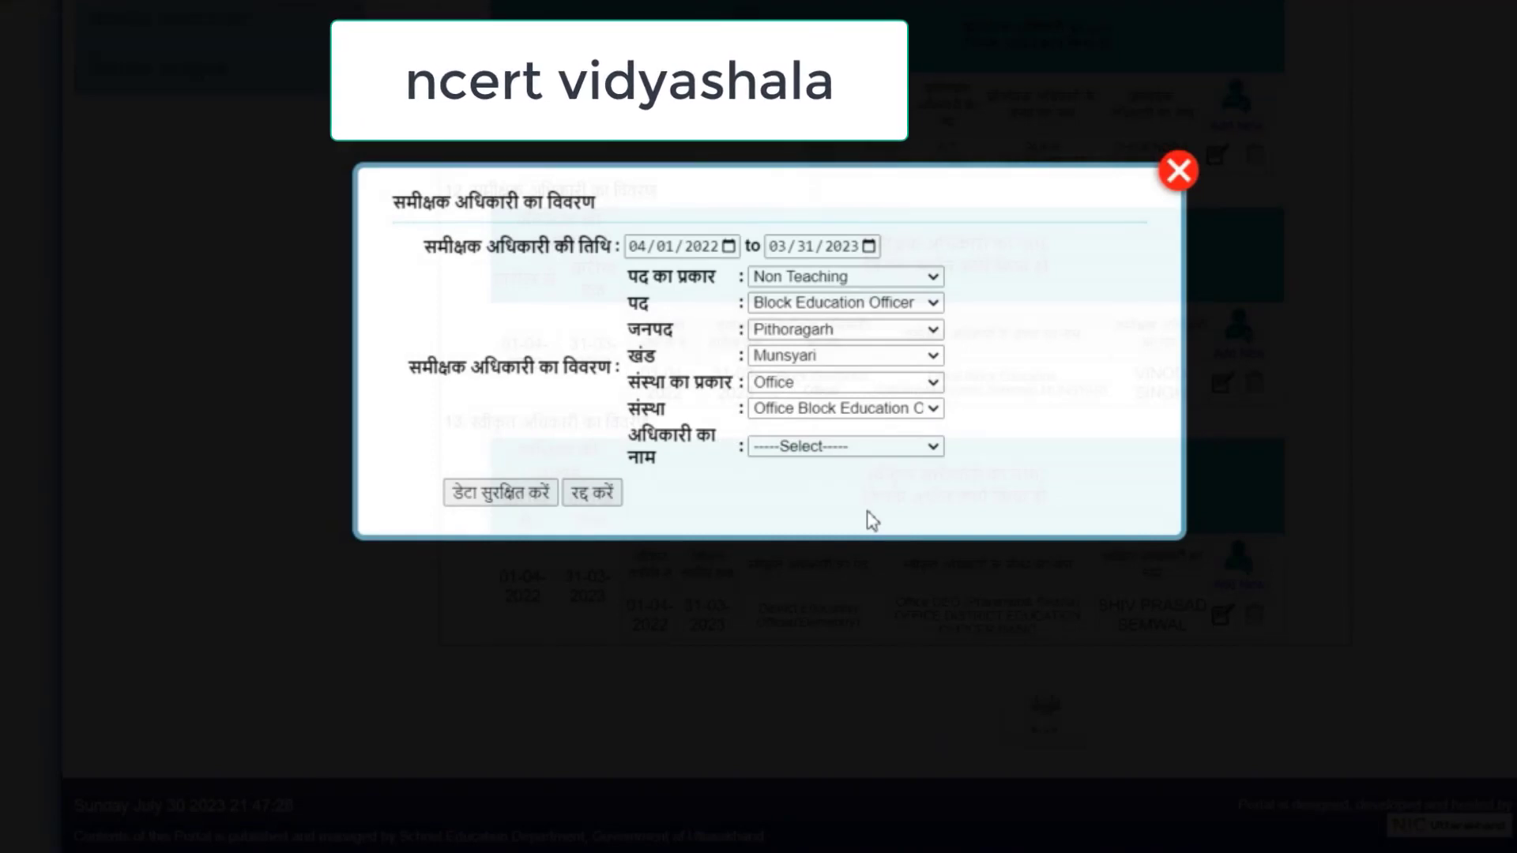
pyautogui.click(843, 448)
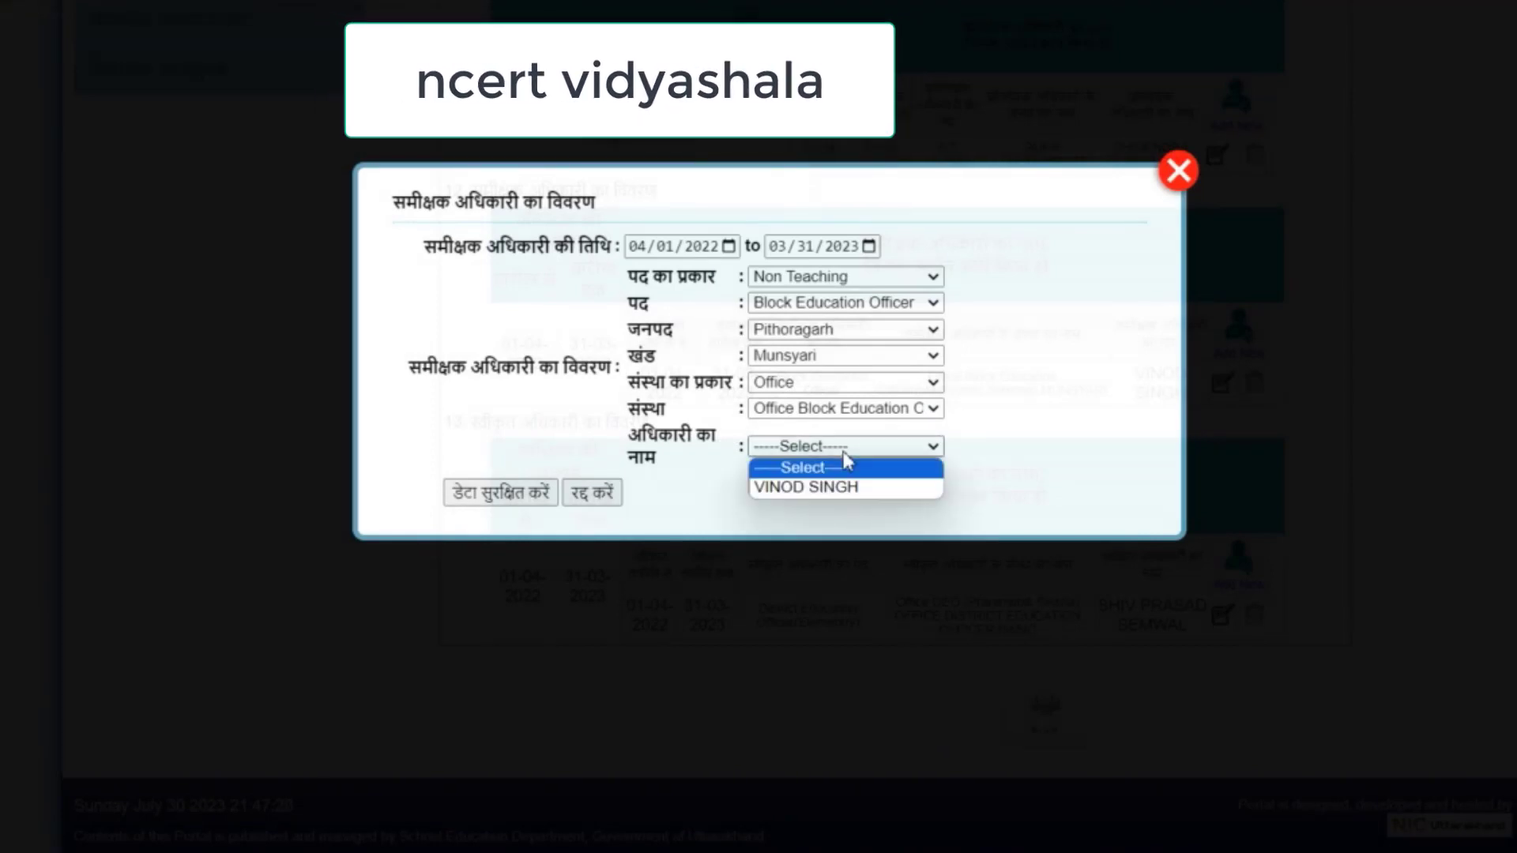
pyautogui.click(812, 490)
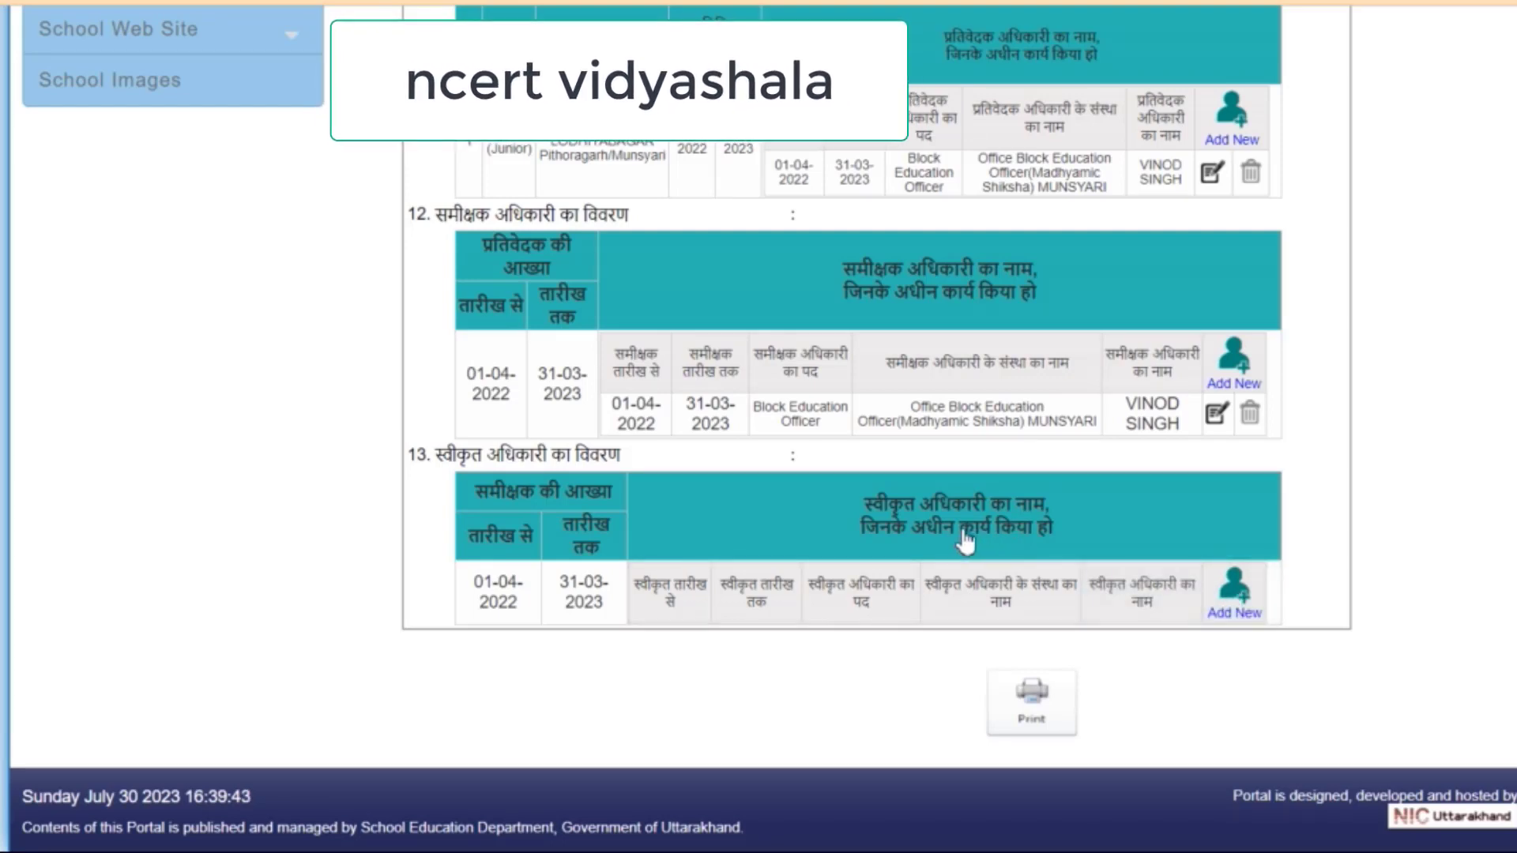
# Add a new accepting officer entry in section 13 with the period 04/01/2022 to 03/31/2023
pyautogui.click(1227, 622)
pyautogui.click(685, 245)
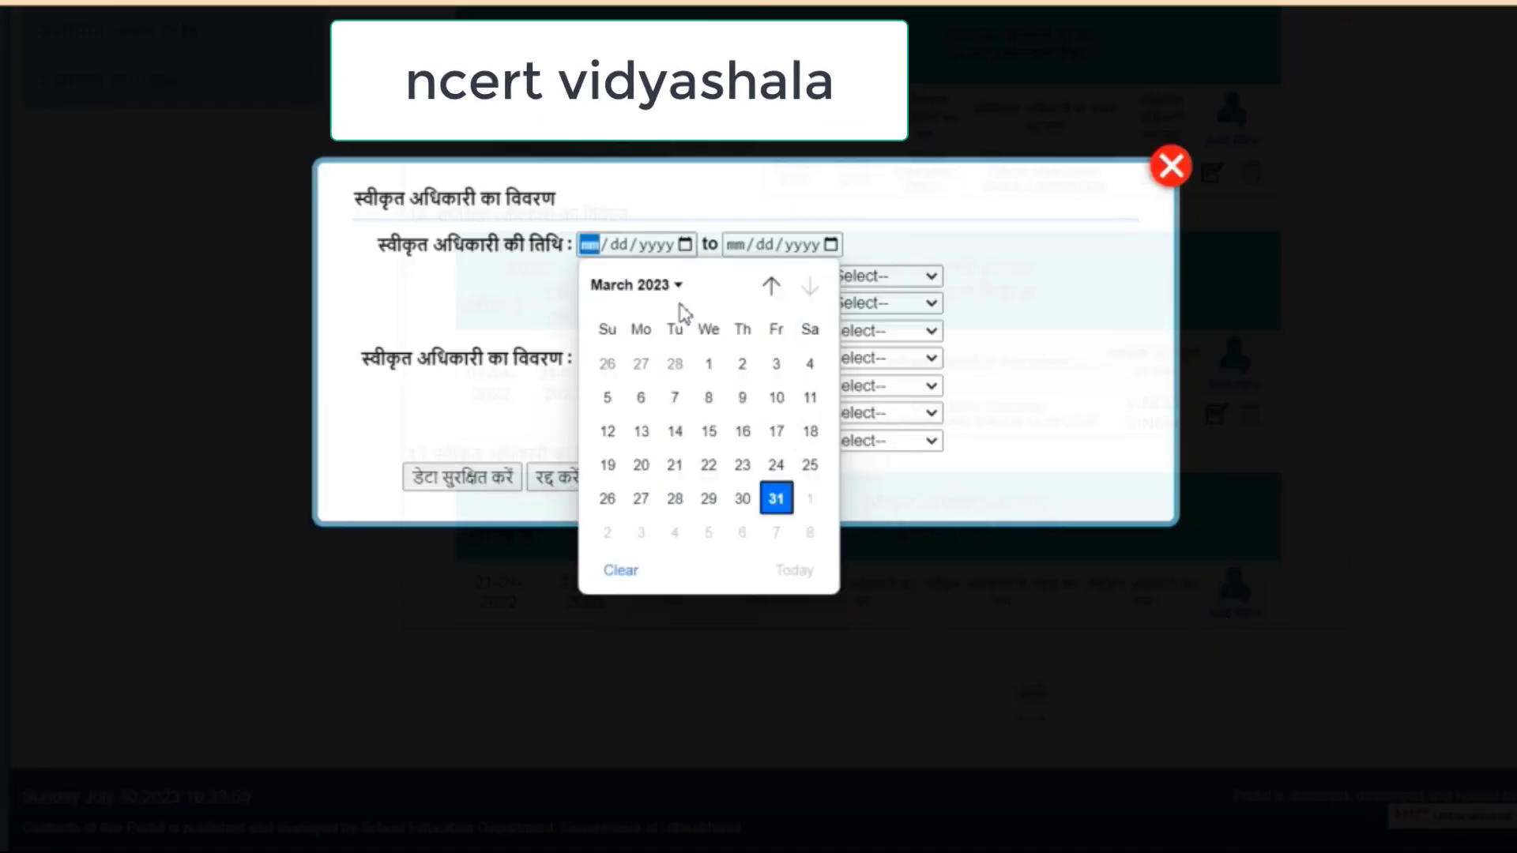
pyautogui.click(680, 289)
pyautogui.click(621, 410)
pyautogui.click(784, 454)
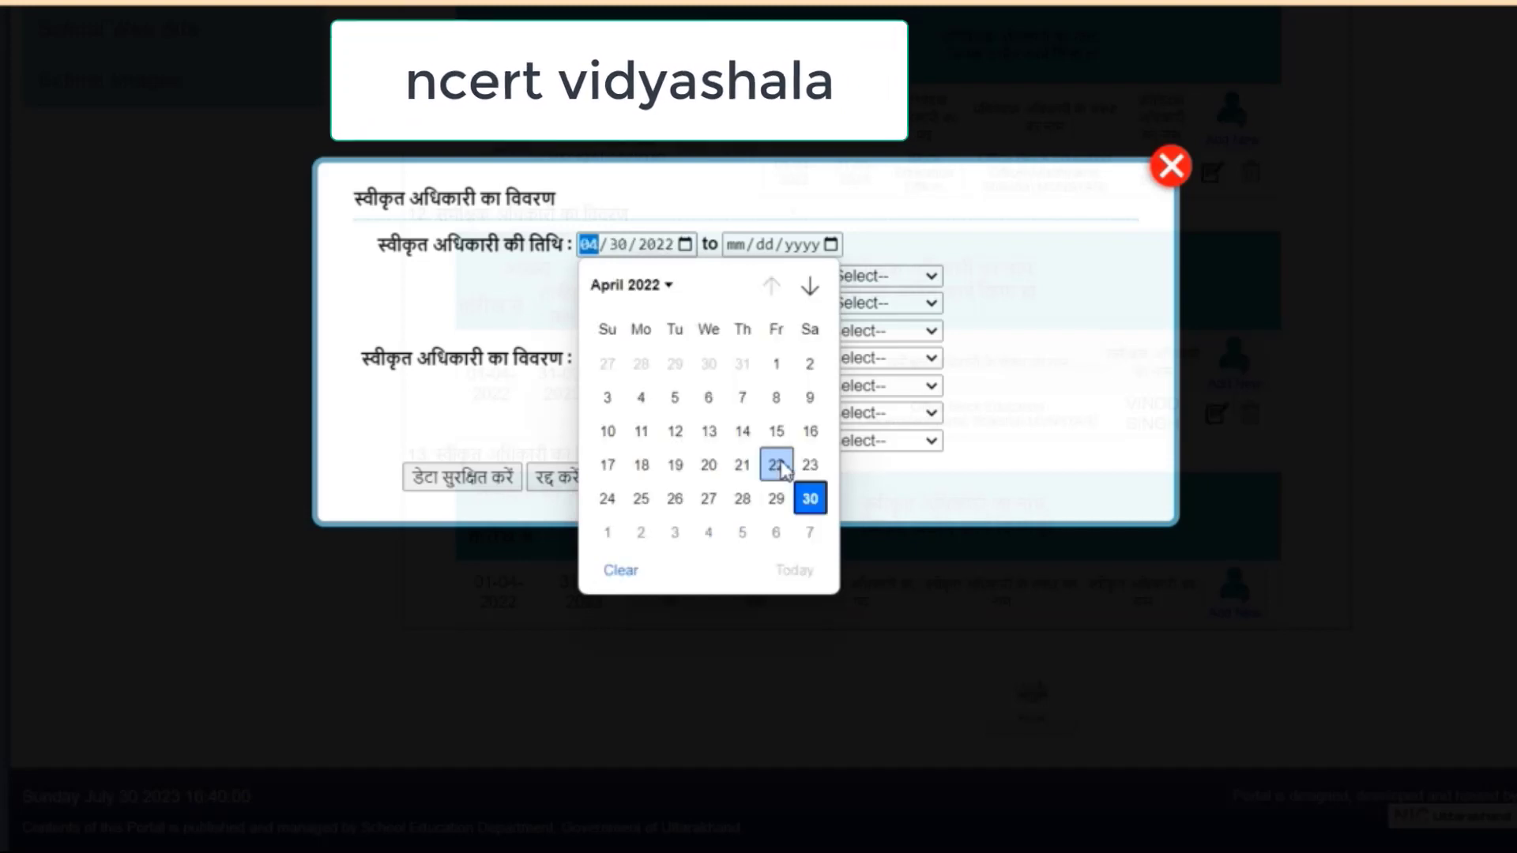
pyautogui.click(776, 365)
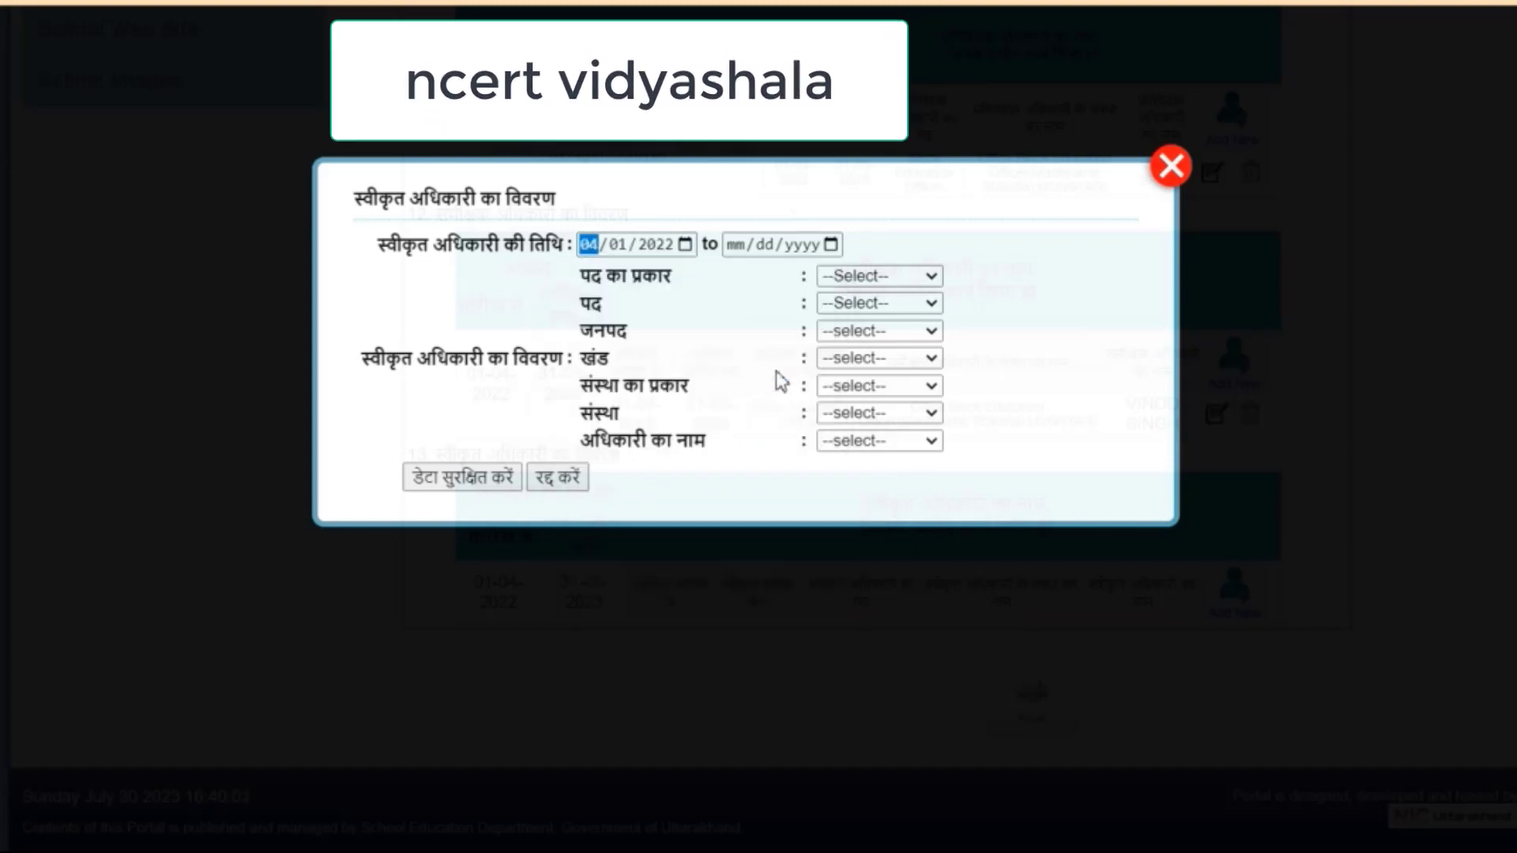
pyautogui.click(832, 246)
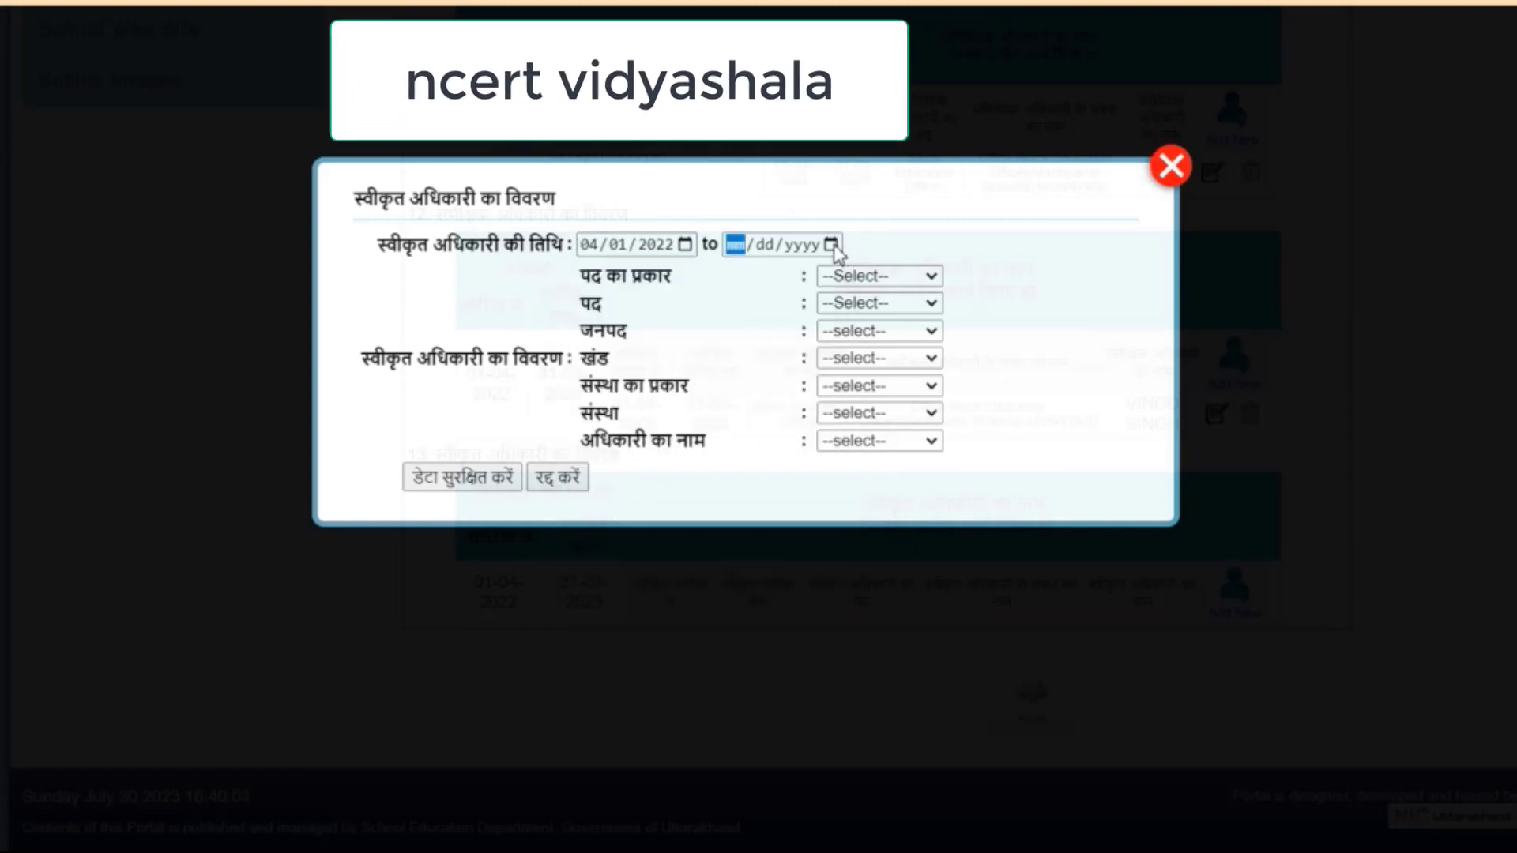
pyautogui.click(832, 245)
pyautogui.click(918, 506)
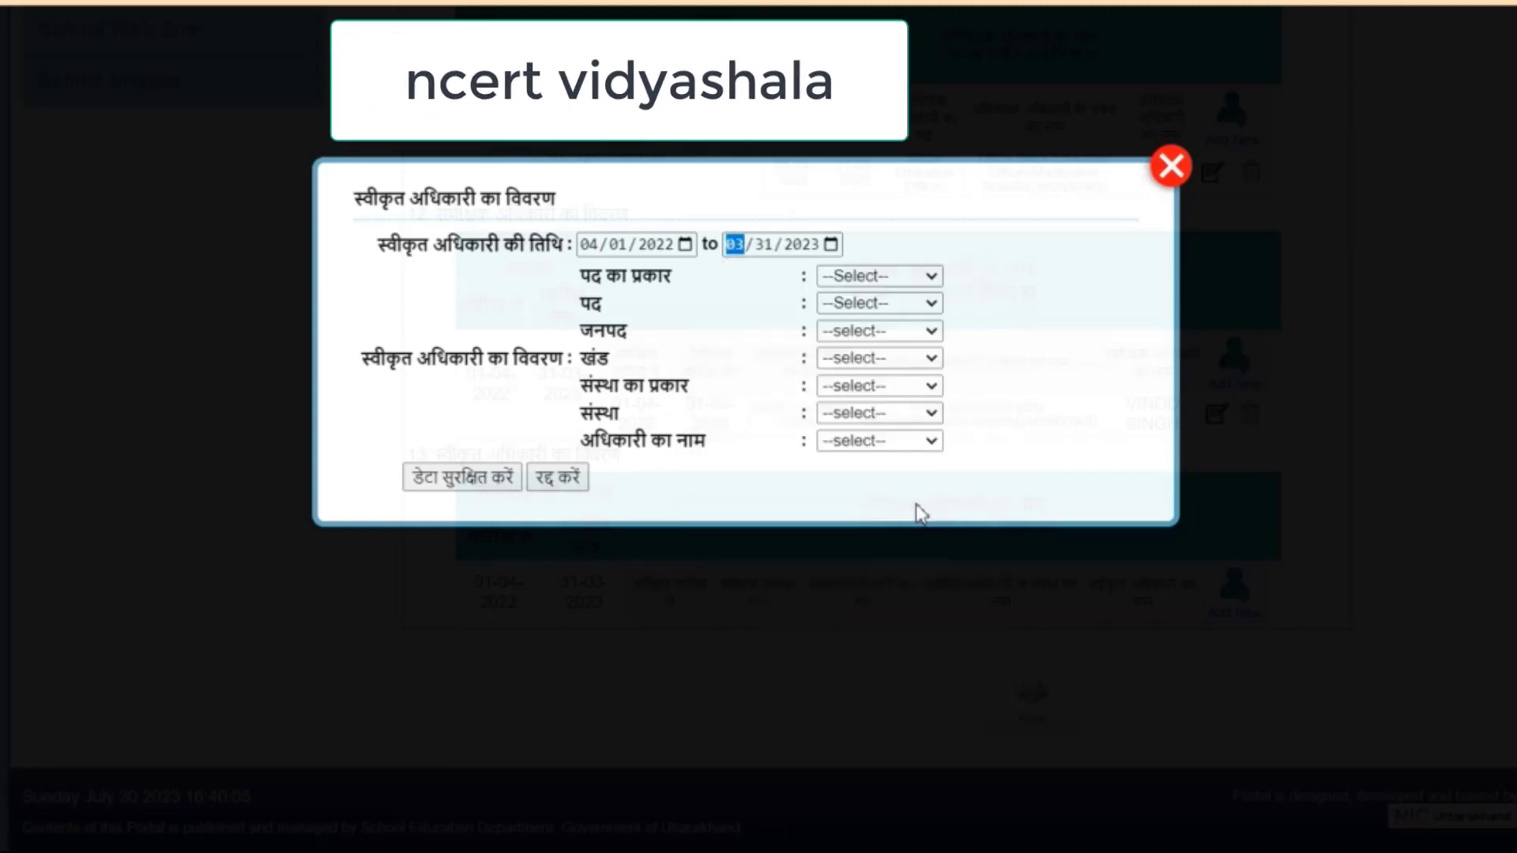
pyautogui.click(759, 314)
# Set the accepting officer's post type to Non Teaching and the post to District Education Officer(Elementry)
pyautogui.click(931, 278)
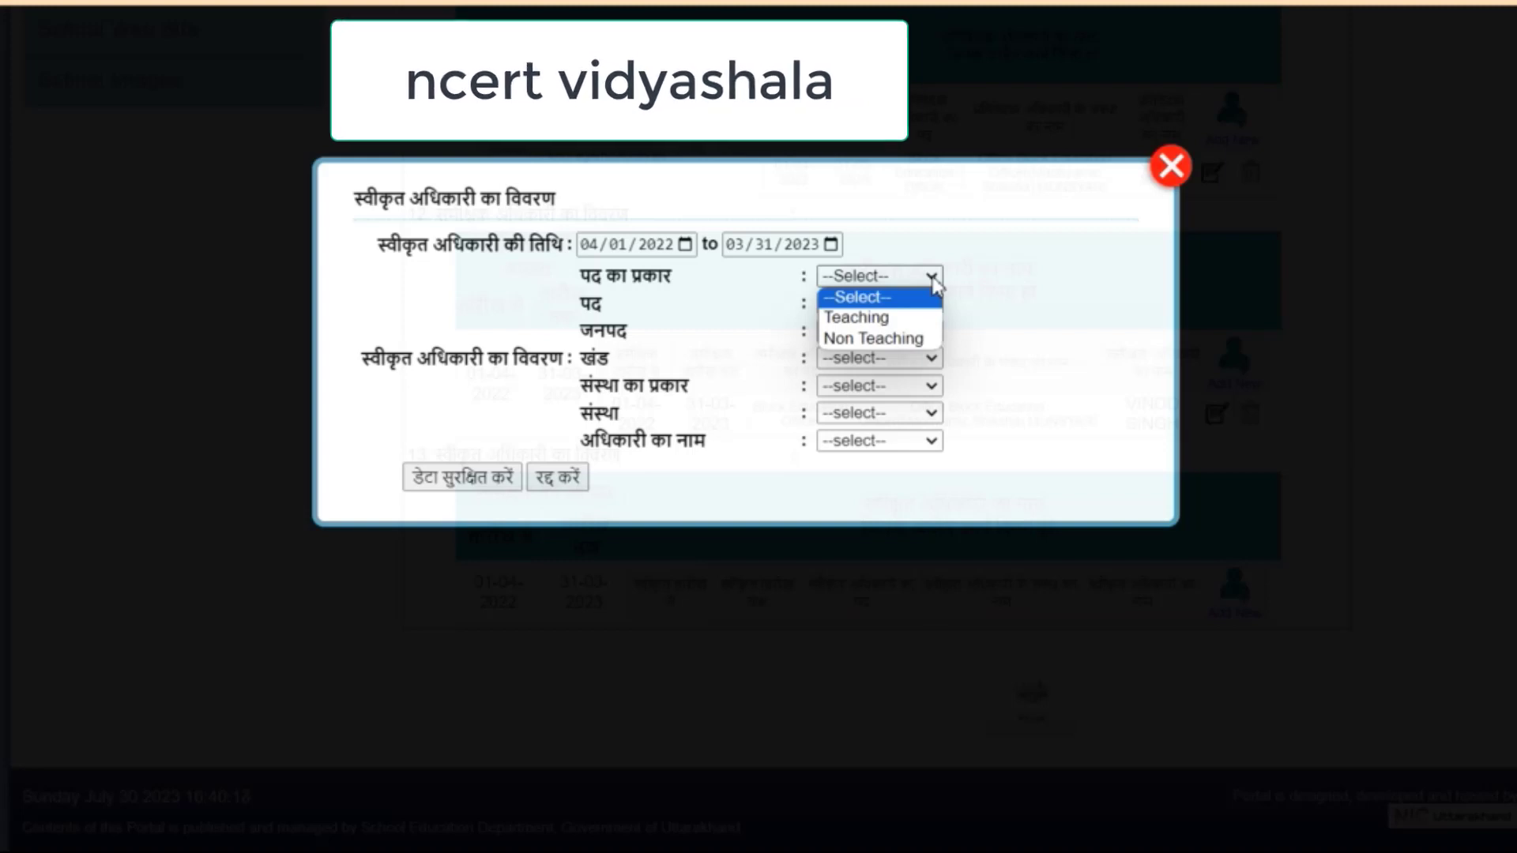
pyautogui.click(900, 340)
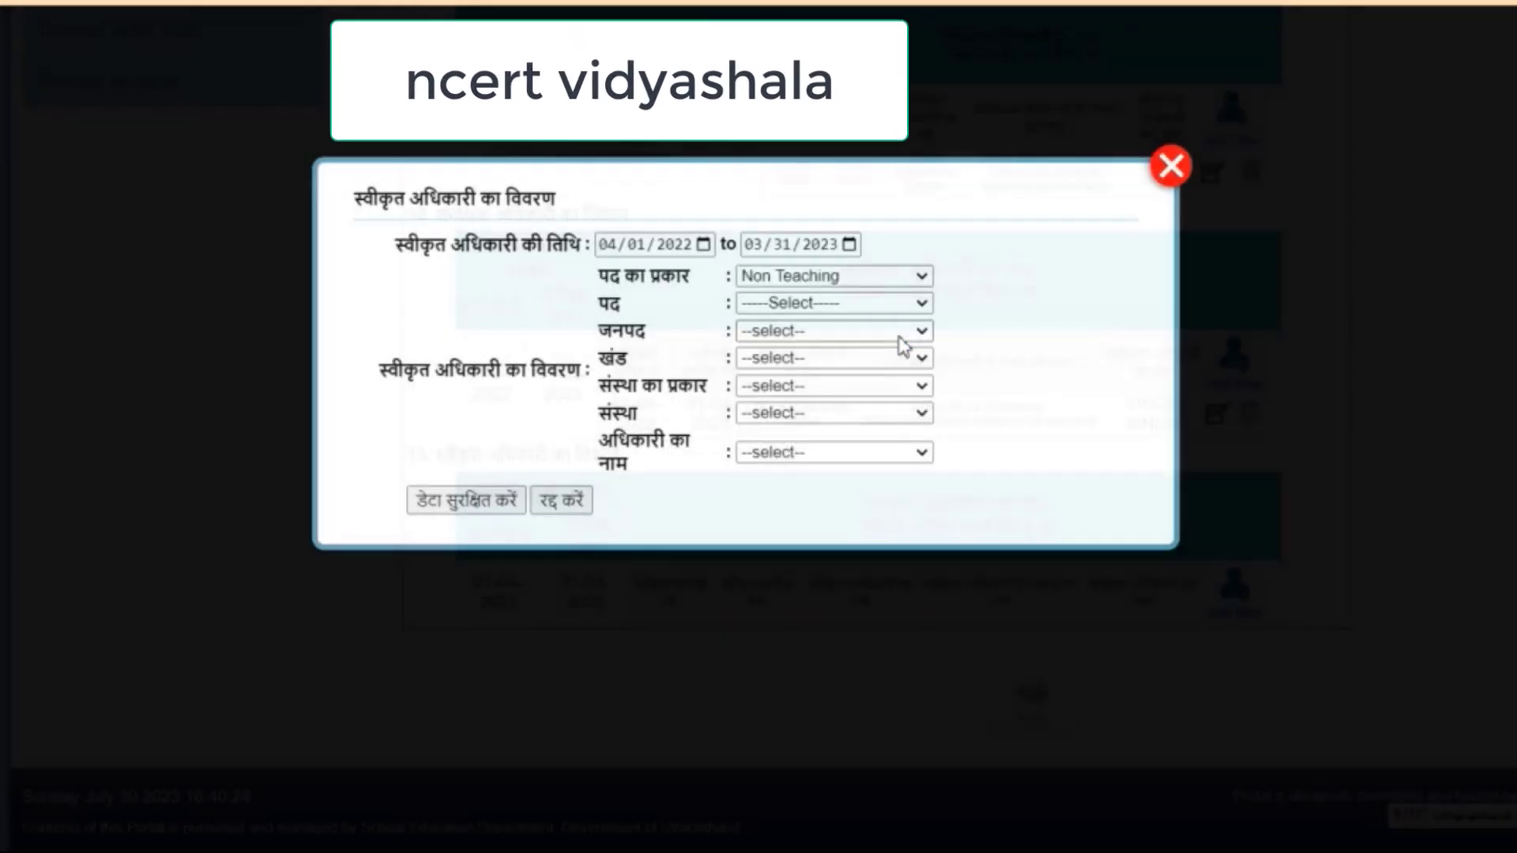
pyautogui.click(901, 308)
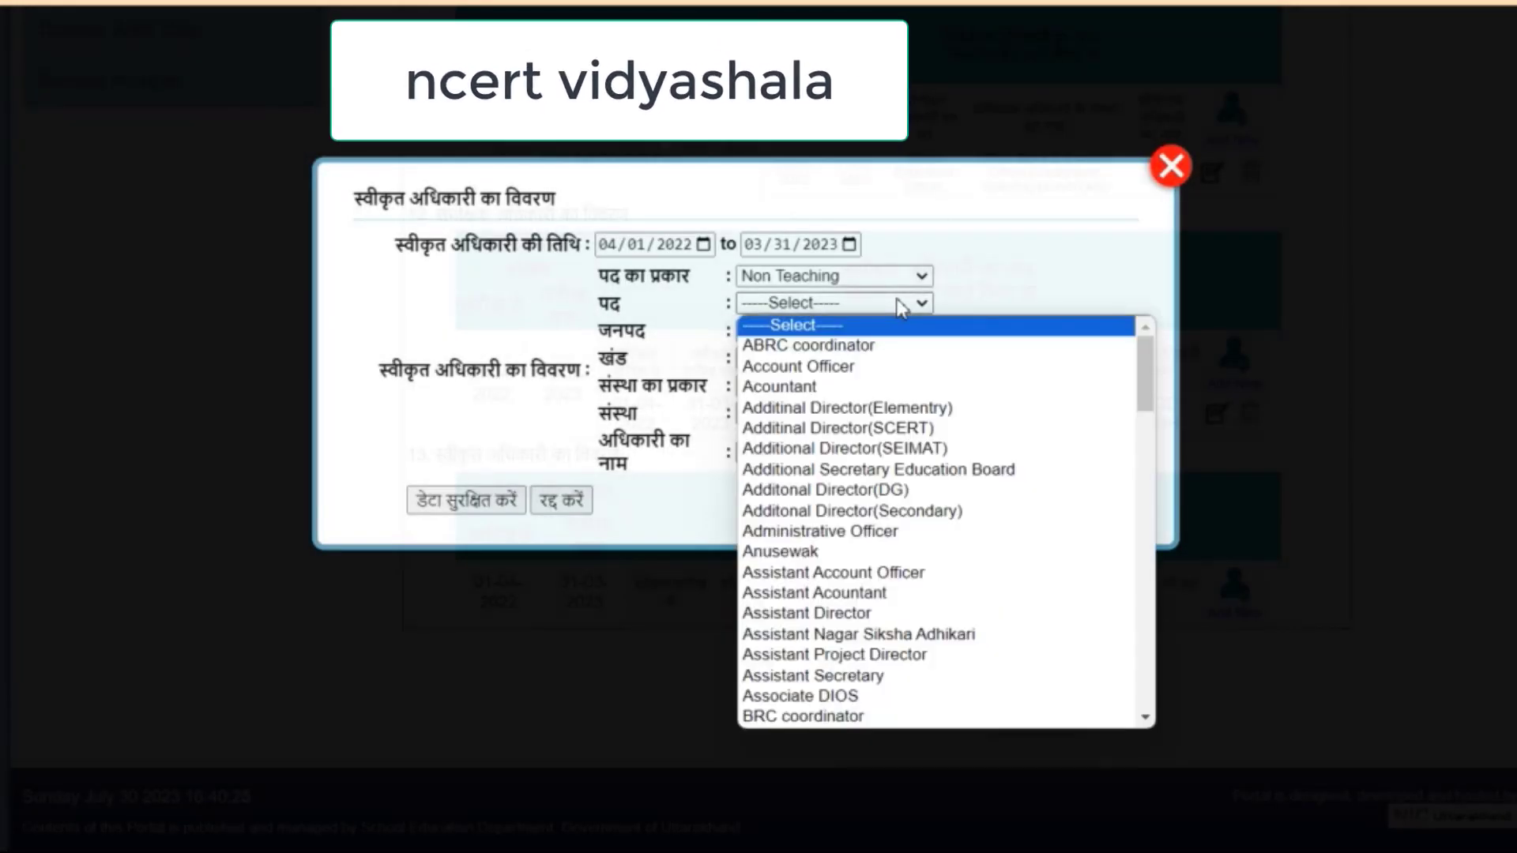
pyautogui.moveTo(1142, 374); pyautogui.dragTo(1151, 493)
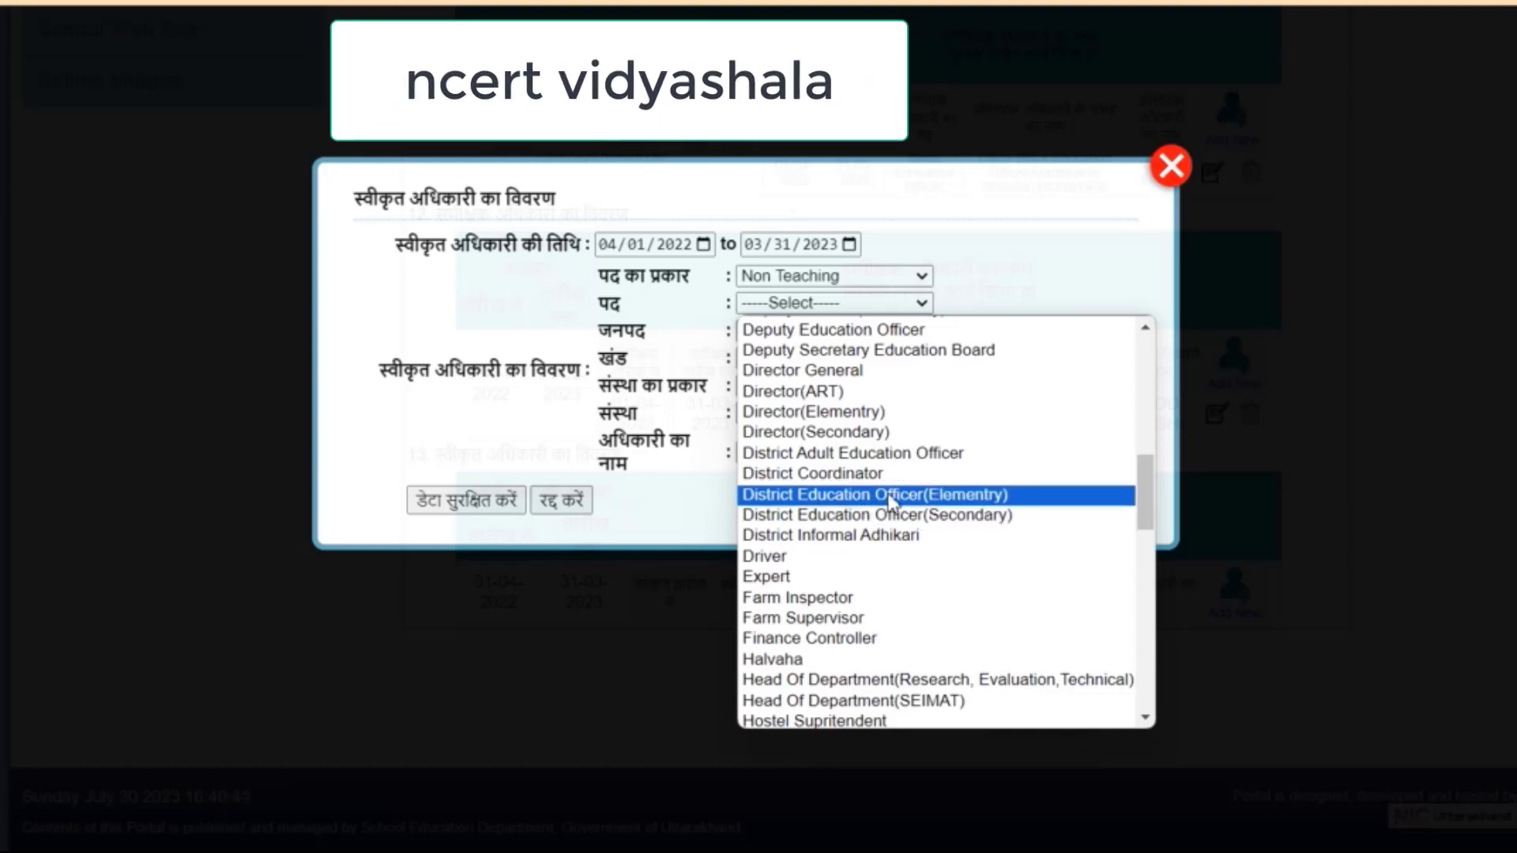
pyautogui.click(890, 496)
# Set the accepting officer's district to Pithoragarh and the block to Bin
pyautogui.click(922, 332)
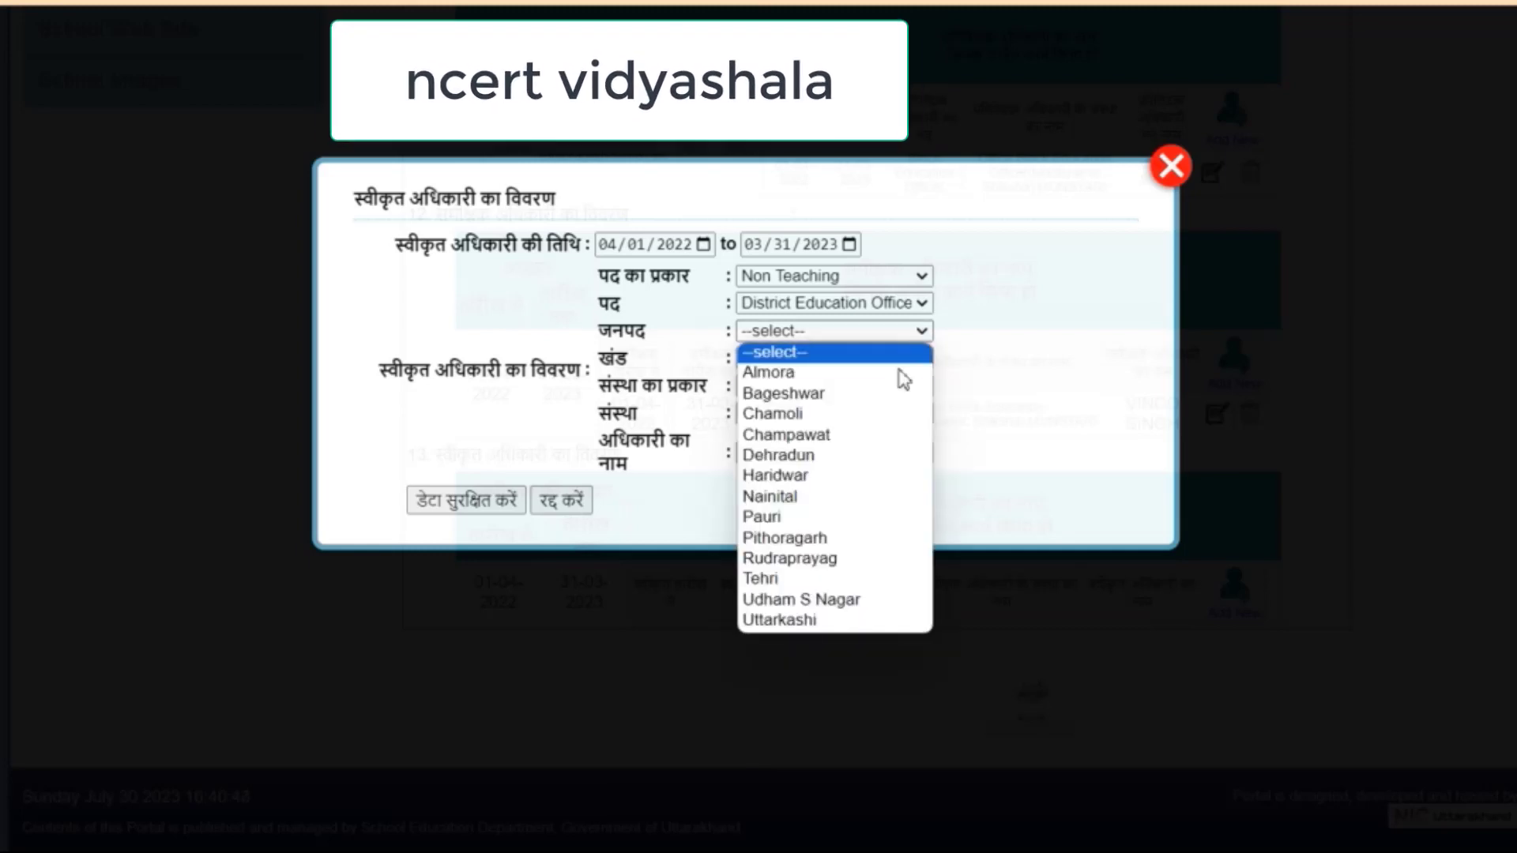
pyautogui.click(846, 537)
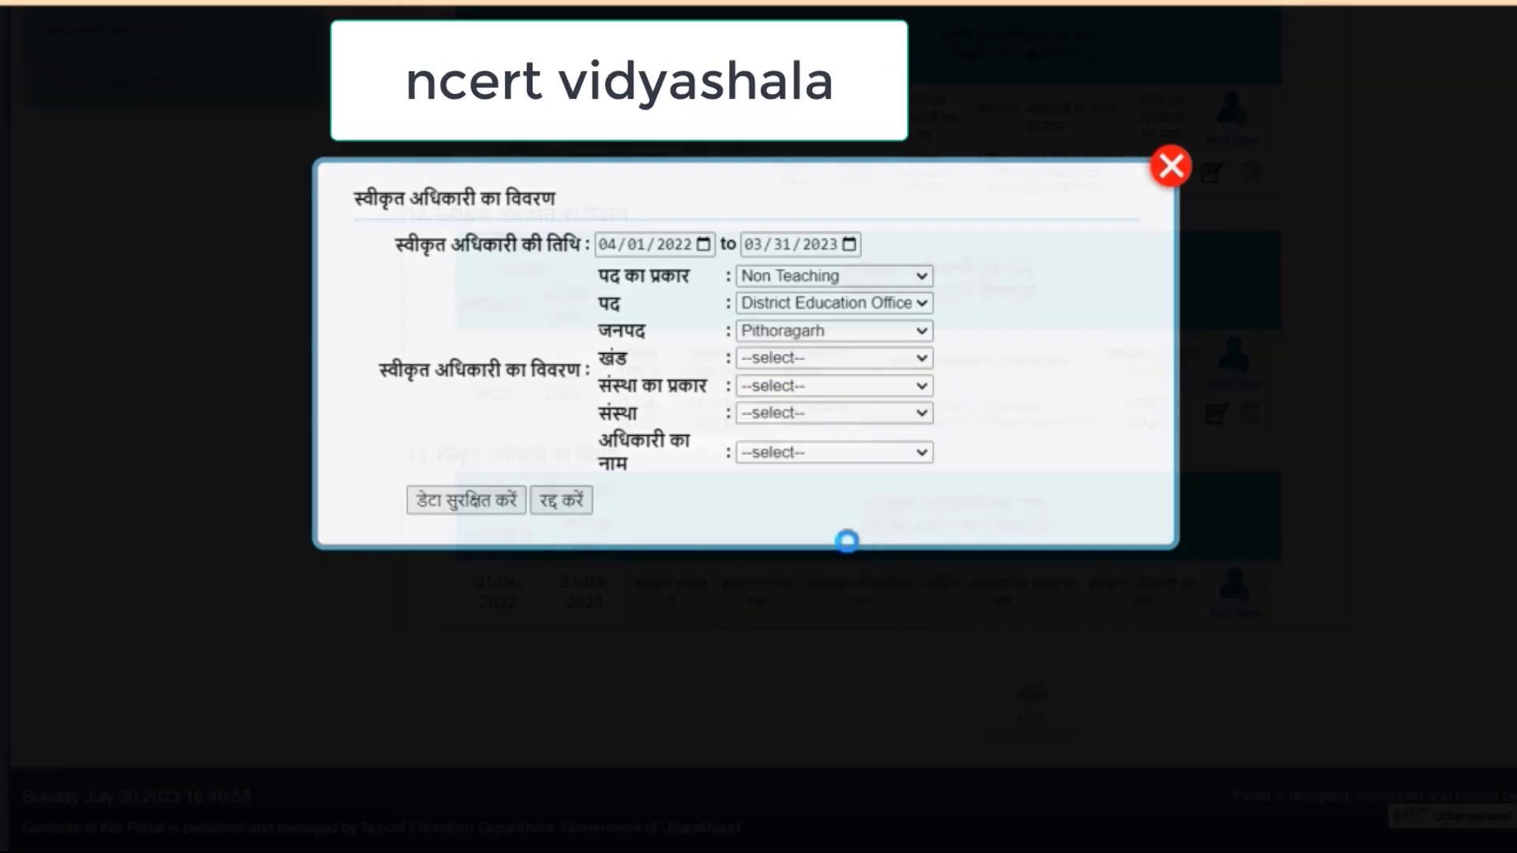
pyautogui.click(919, 362)
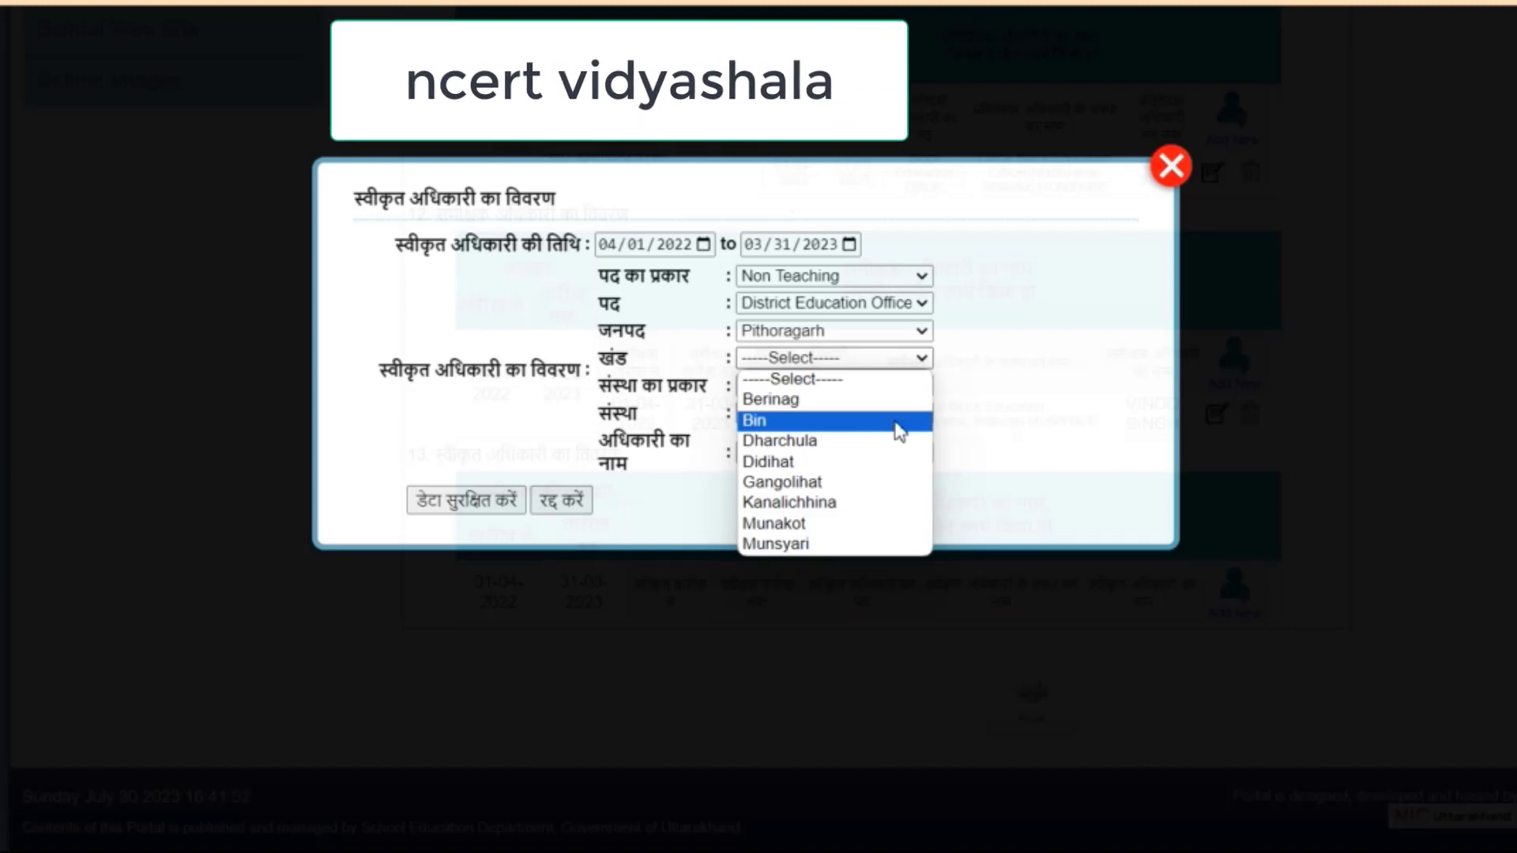
pyautogui.click(899, 422)
# Set the accepting officer's institution type to Office and the institution to Office DEO (Prarambhik Siksha) OFFICE DISTRICT EDUCATION OFFICER BASIC
pyautogui.click(916, 387)
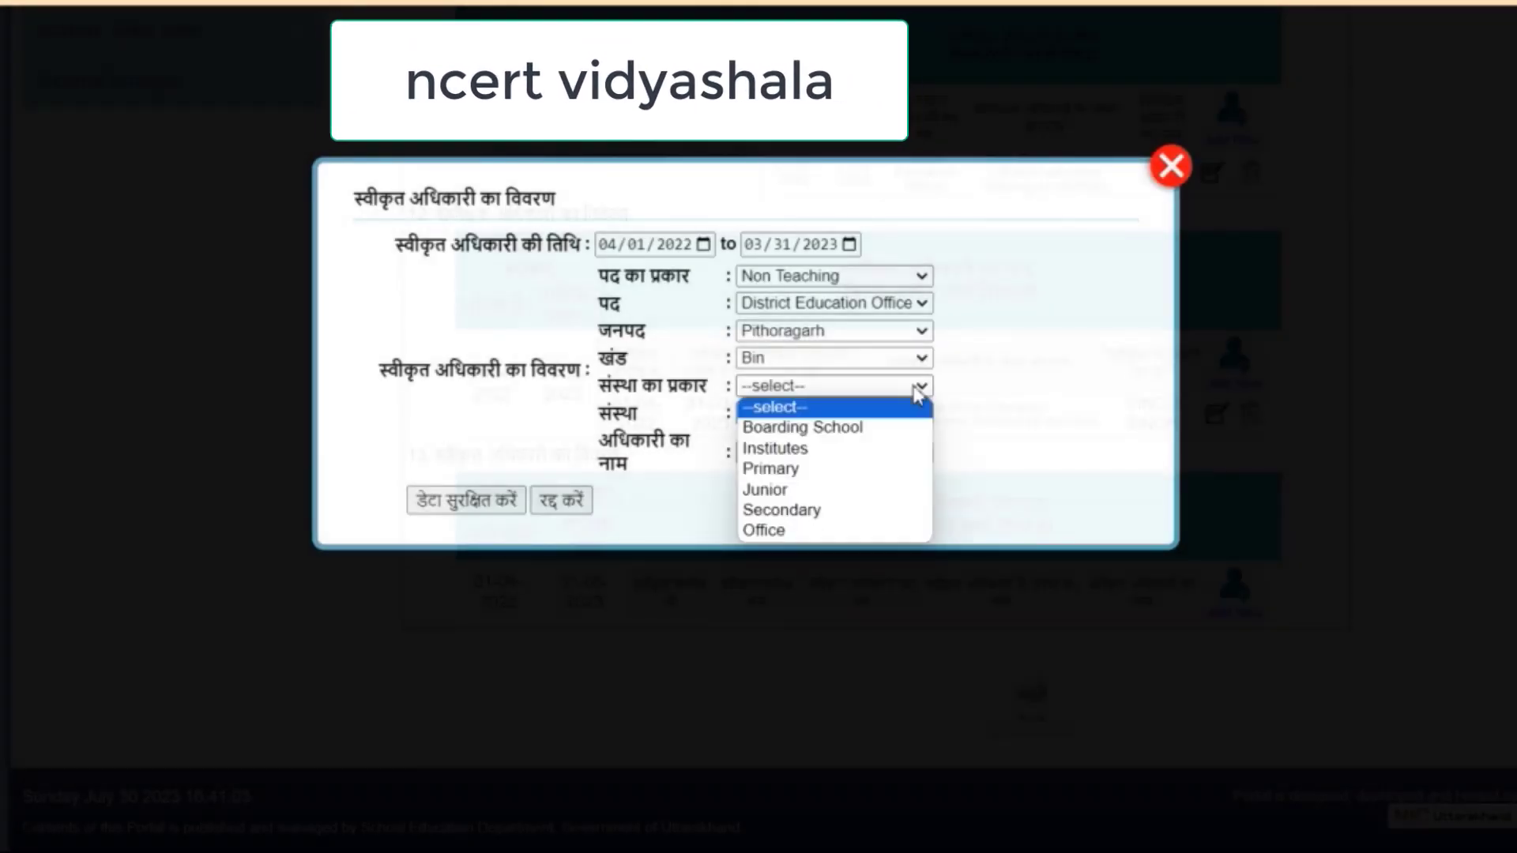
pyautogui.click(859, 533)
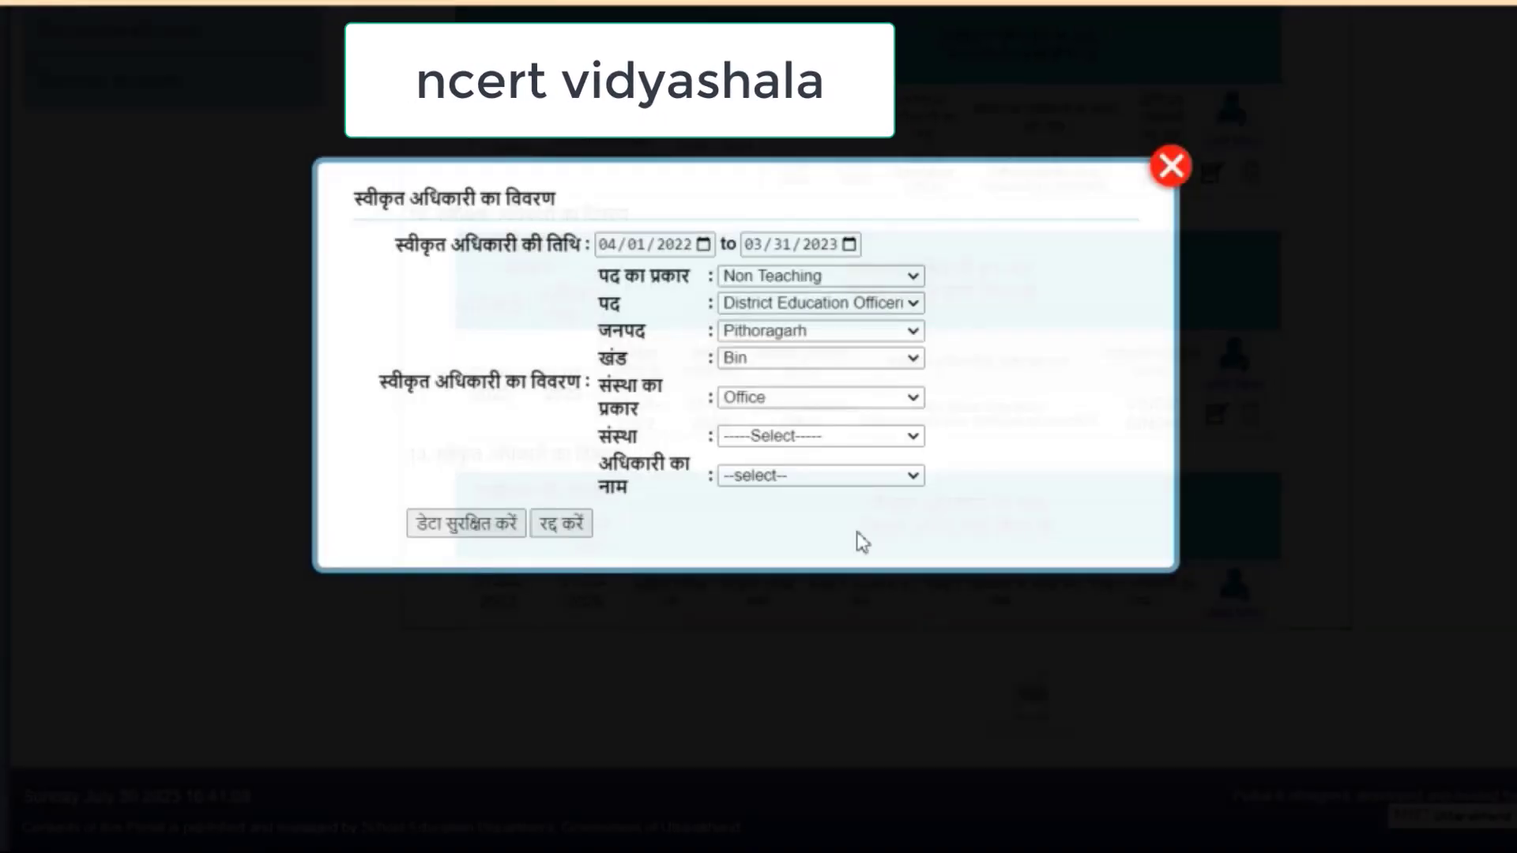
pyautogui.click(903, 402)
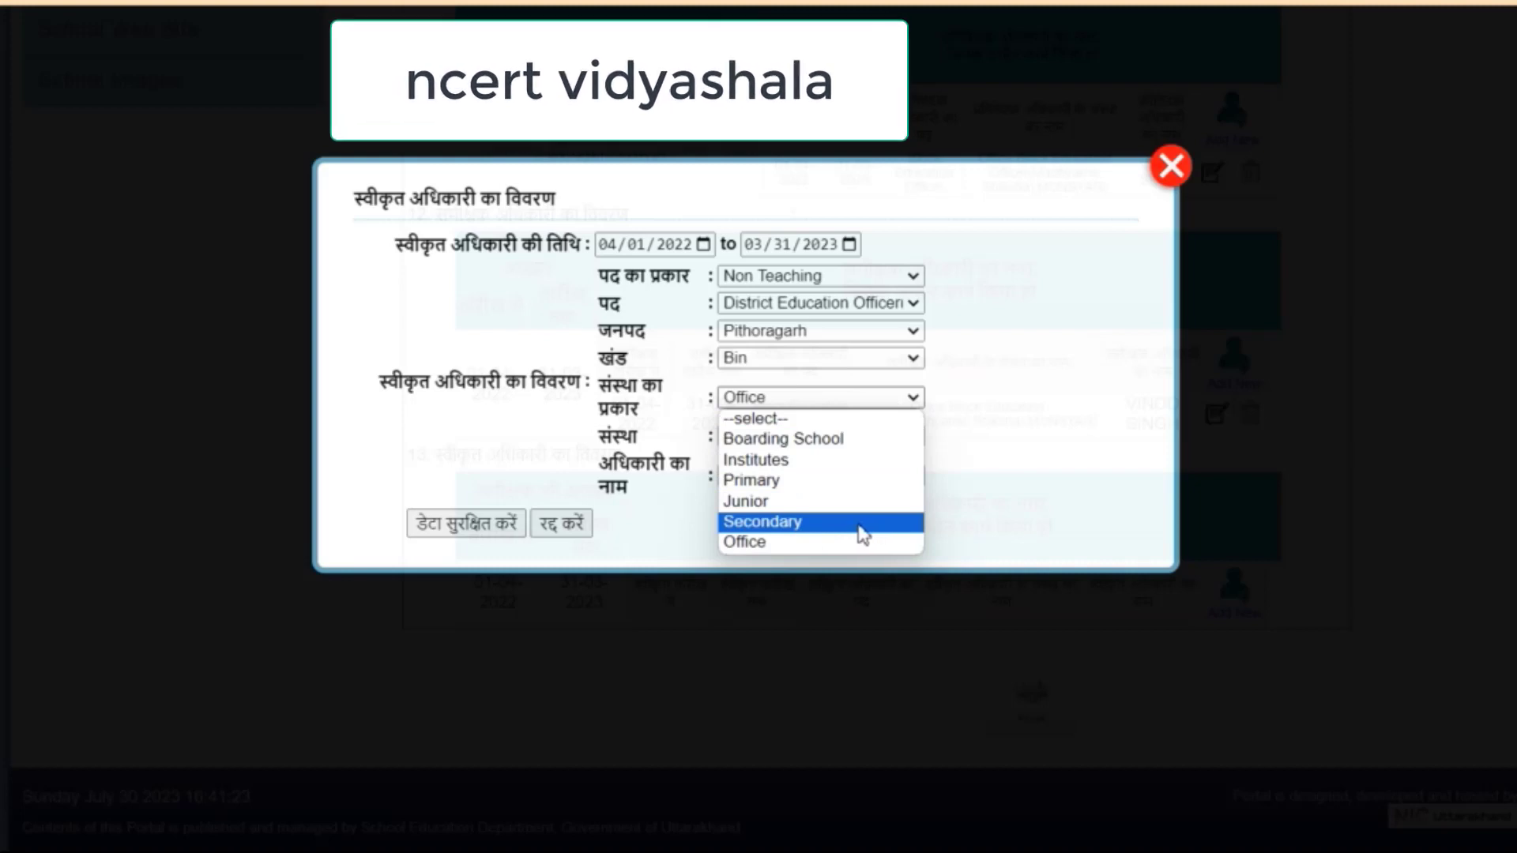
pyautogui.click(789, 545)
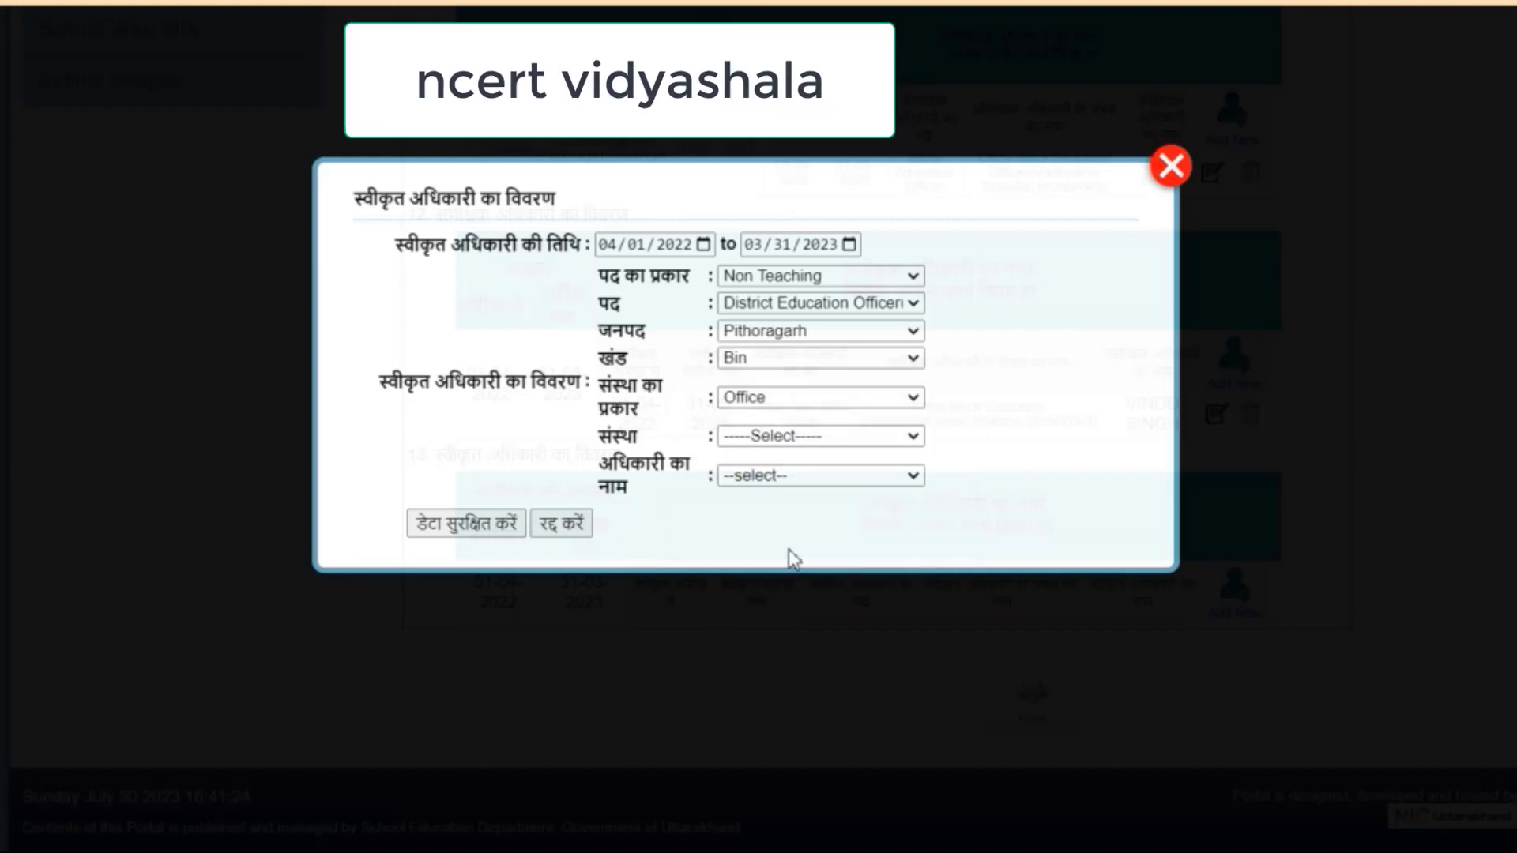
pyautogui.click(908, 439)
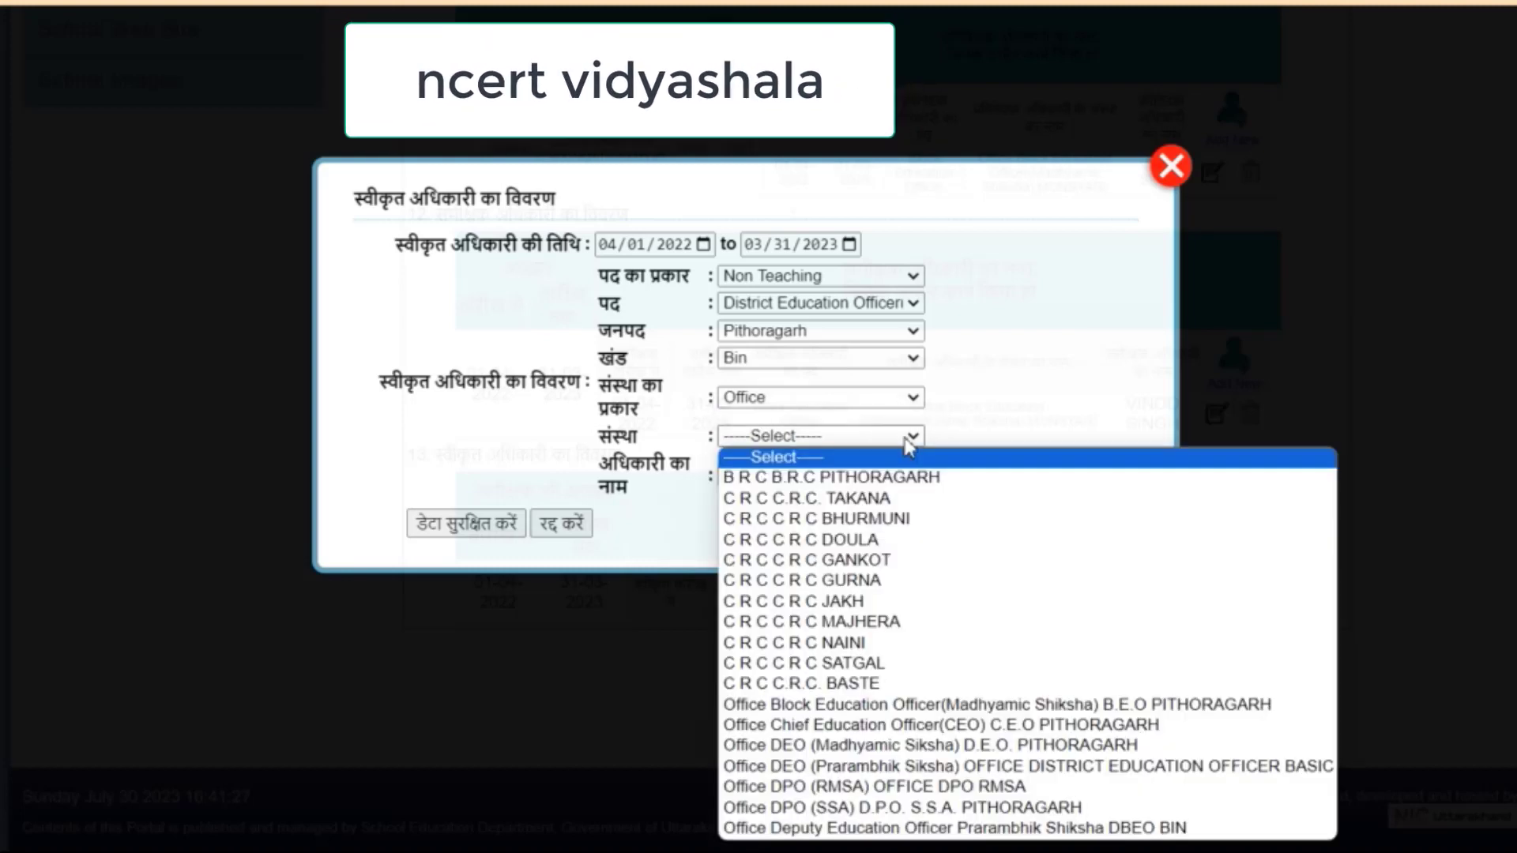
pyautogui.click(922, 773)
# Choose the accepting officer's name, the second one offered, and save the accepting officer record
pyautogui.click(914, 477)
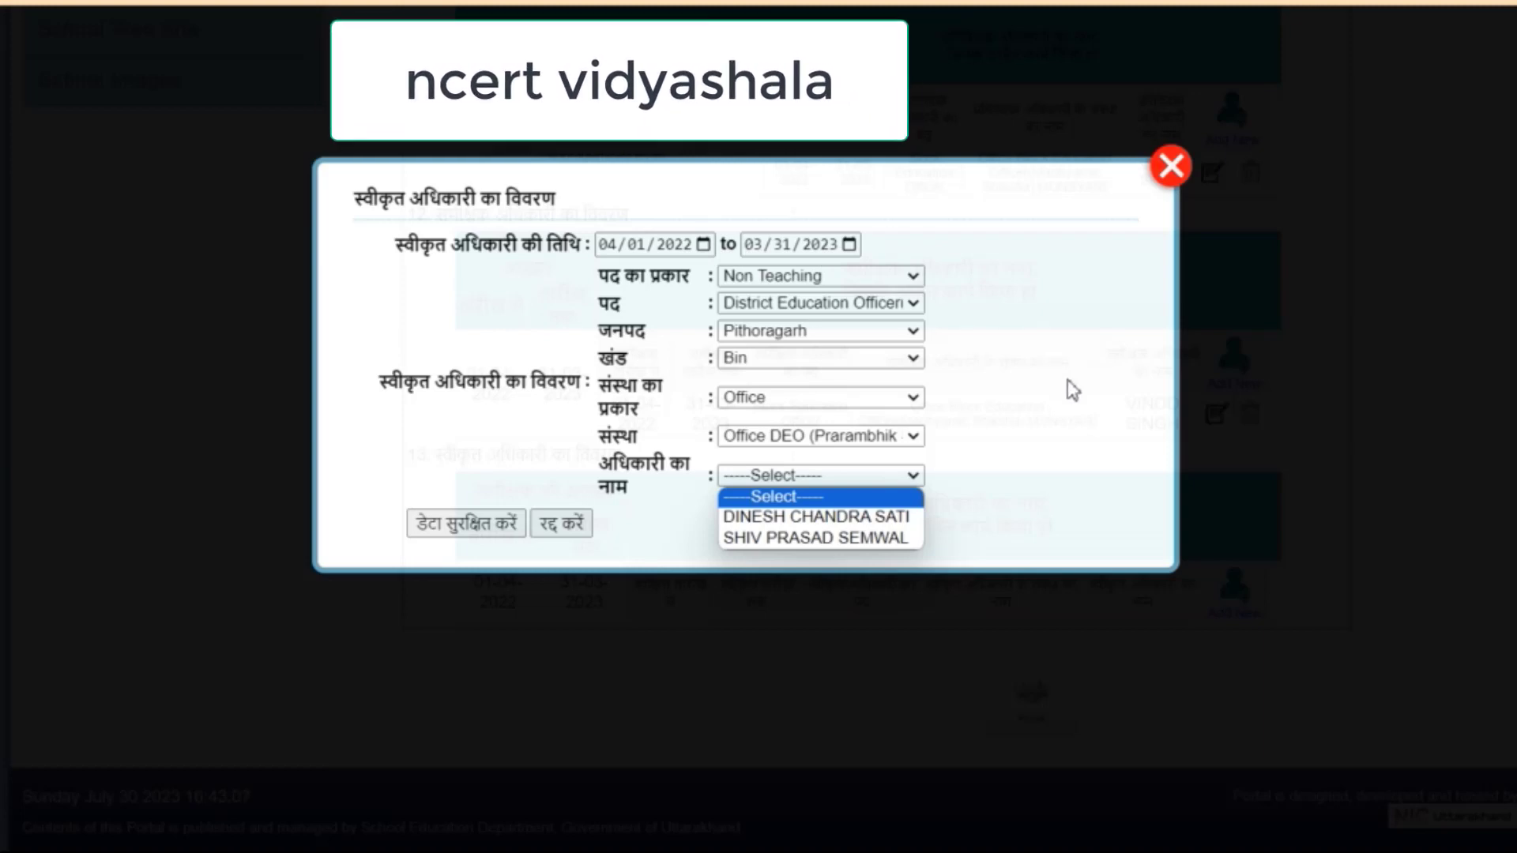
pyautogui.click(891, 539)
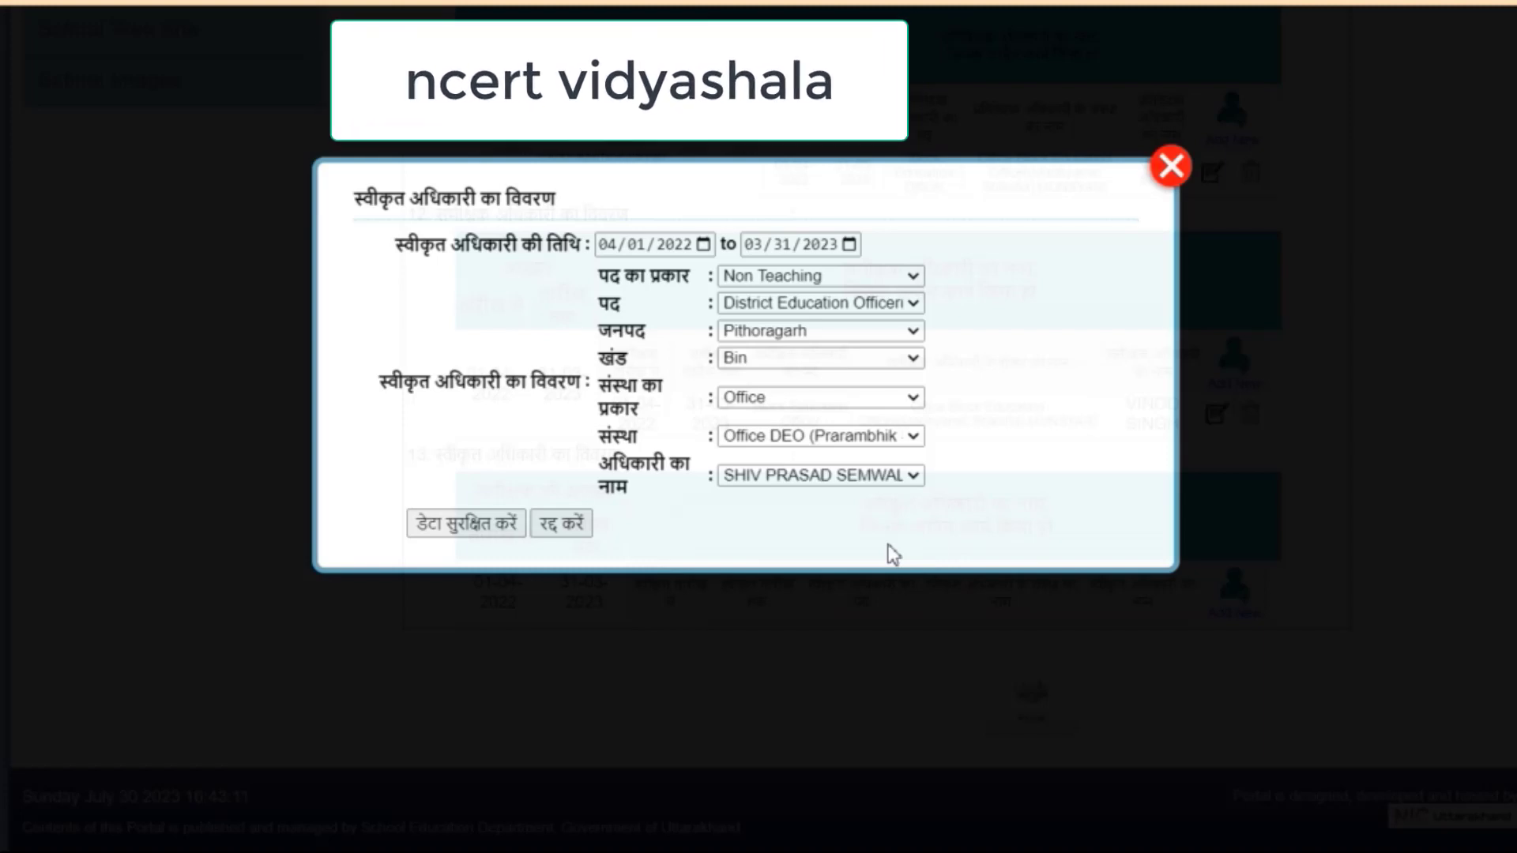
pyautogui.click(444, 527)
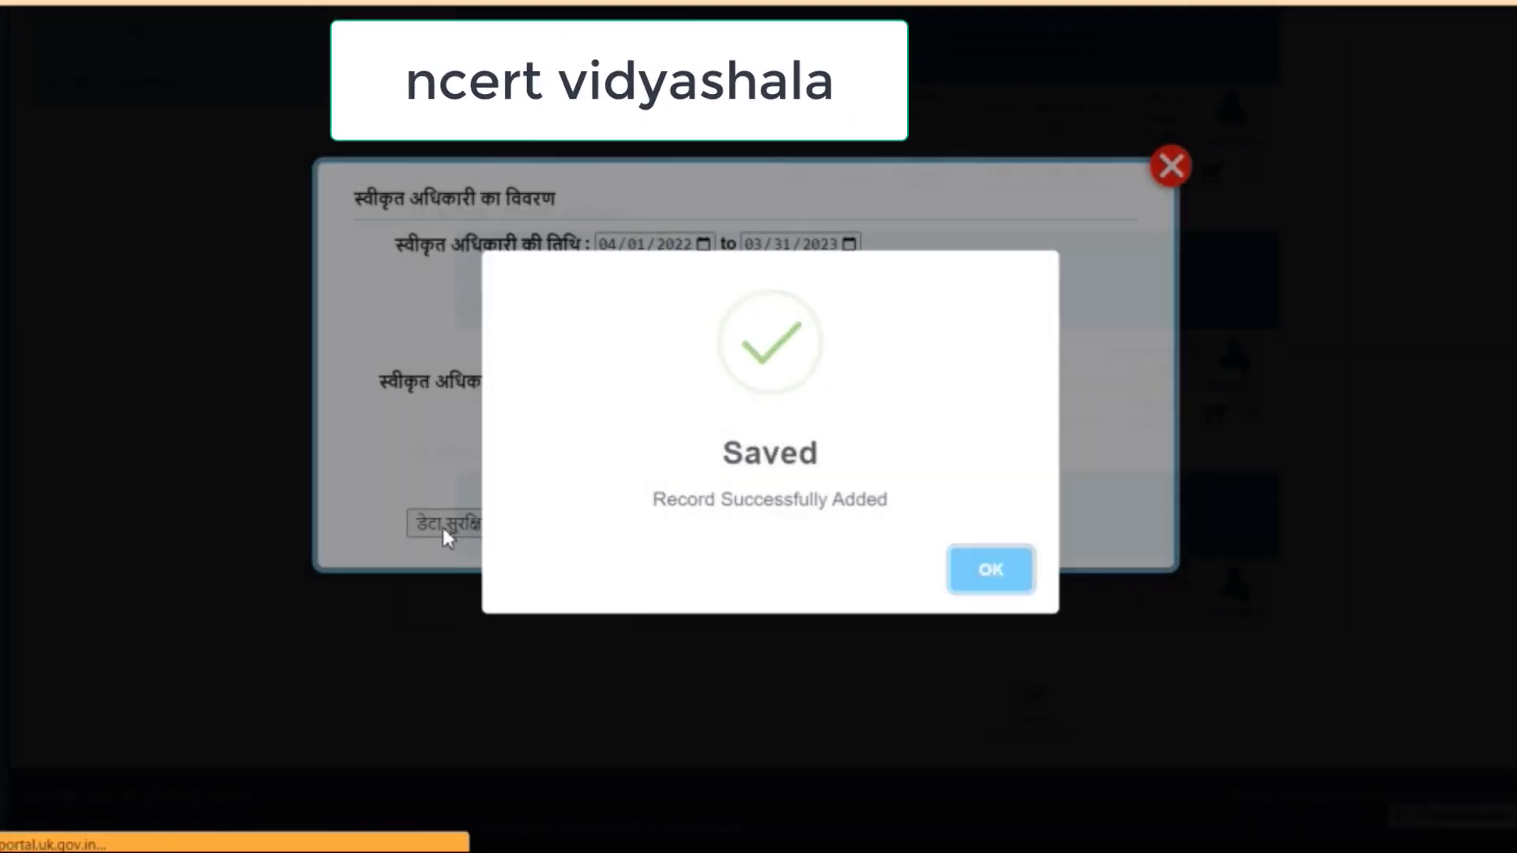
pyautogui.click(991, 572)
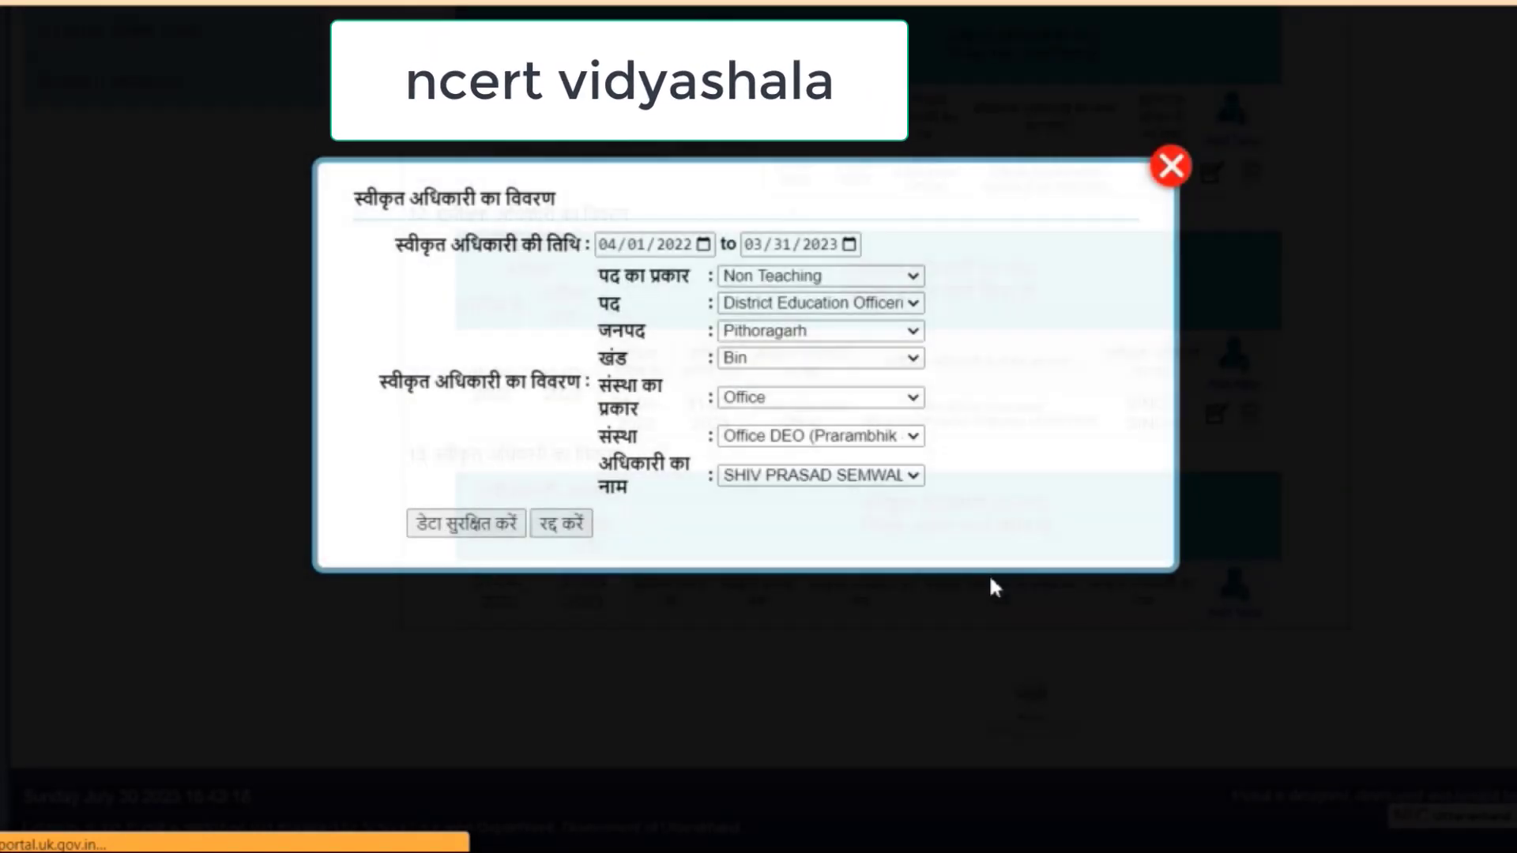